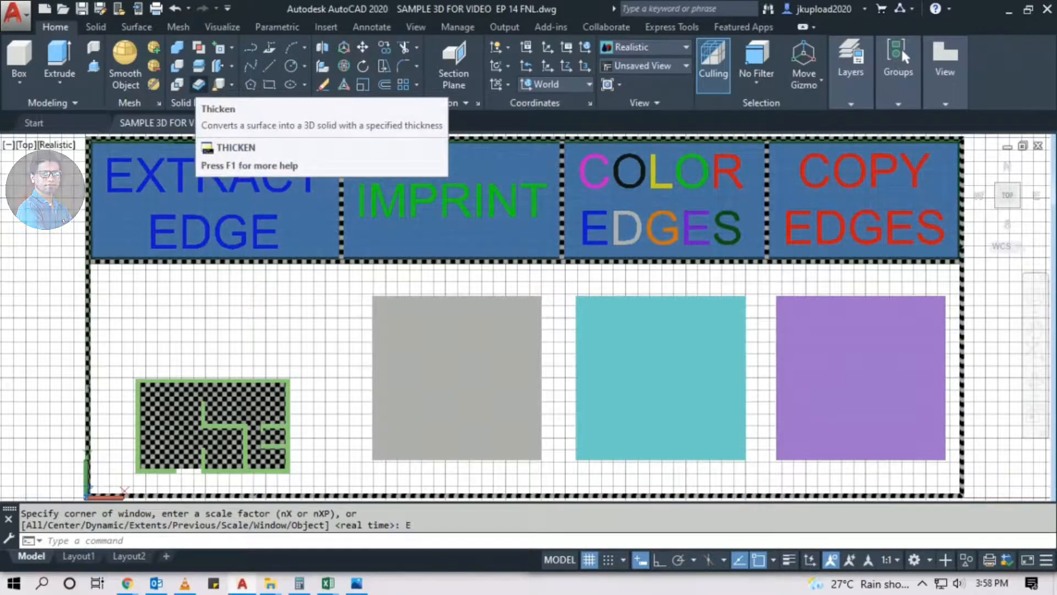
Extract the edges of the green walled-room solid in front of the EXTRACT EDGE label as wireframe lines
left_click(231, 66)
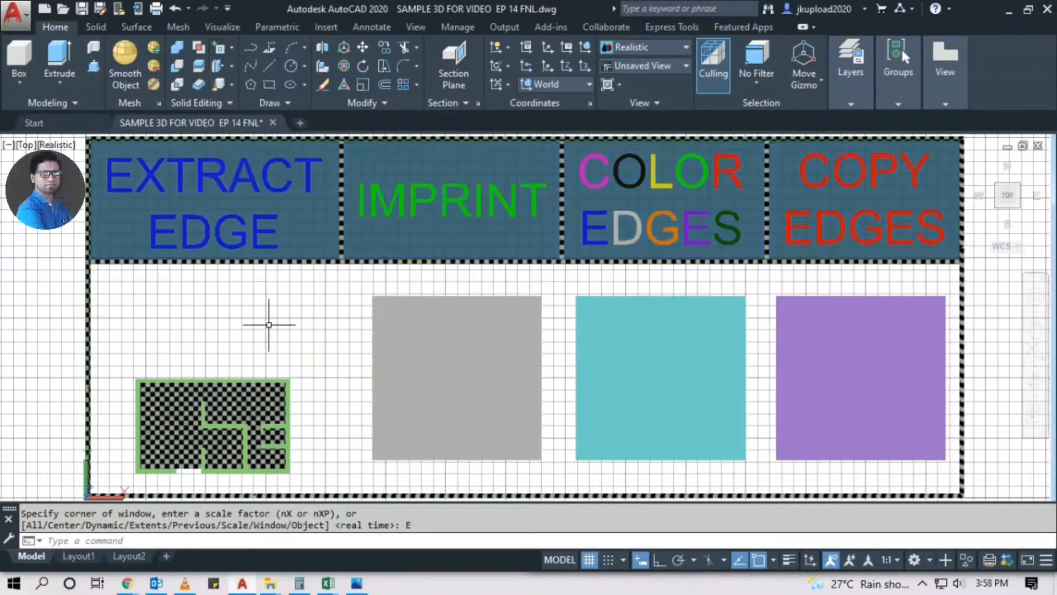
middle_click_drag(271, 323, 304, 312)
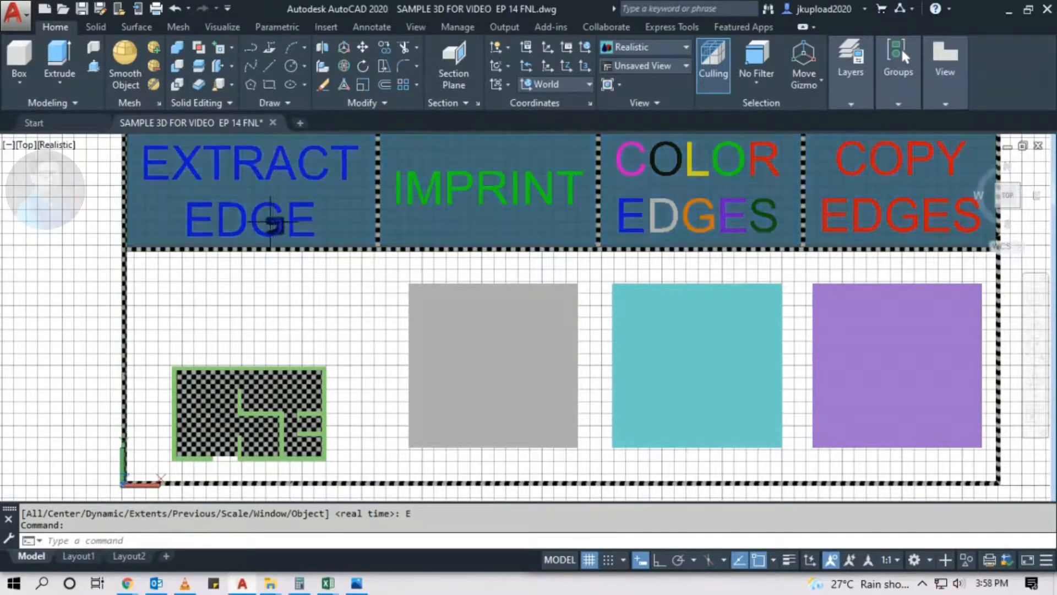
middle_click_drag(247, 282, 297, 385, "shift")
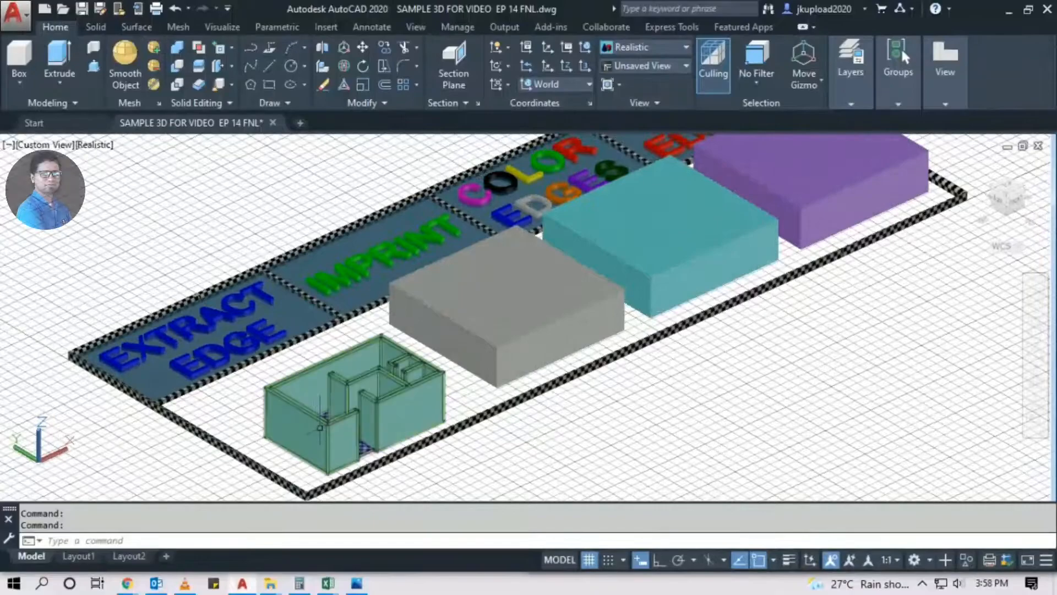
scroll(295, 407, "up", 4)
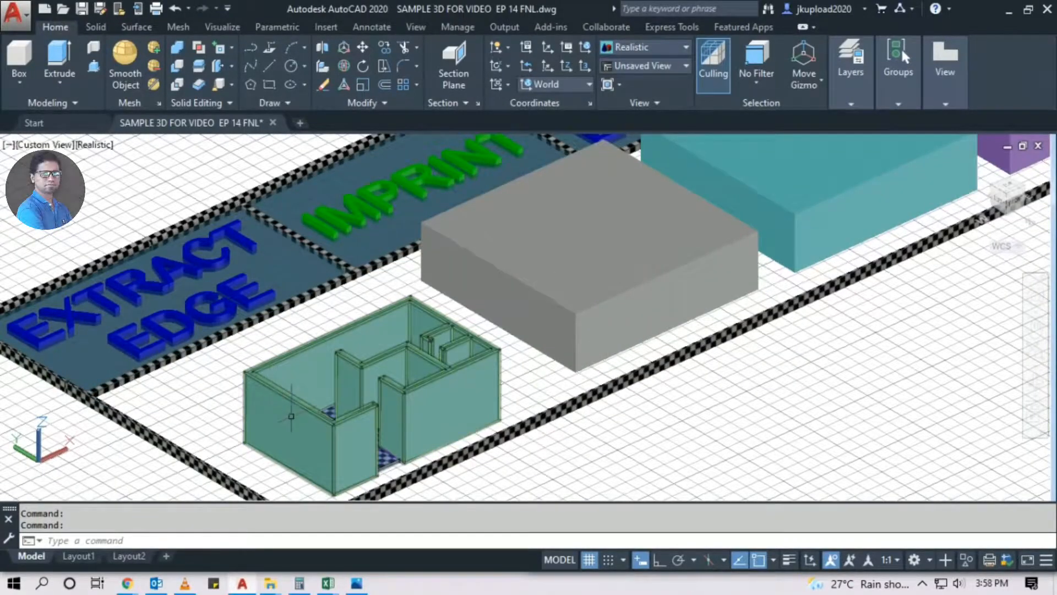
middle_click_drag(309, 422, 390, 463)
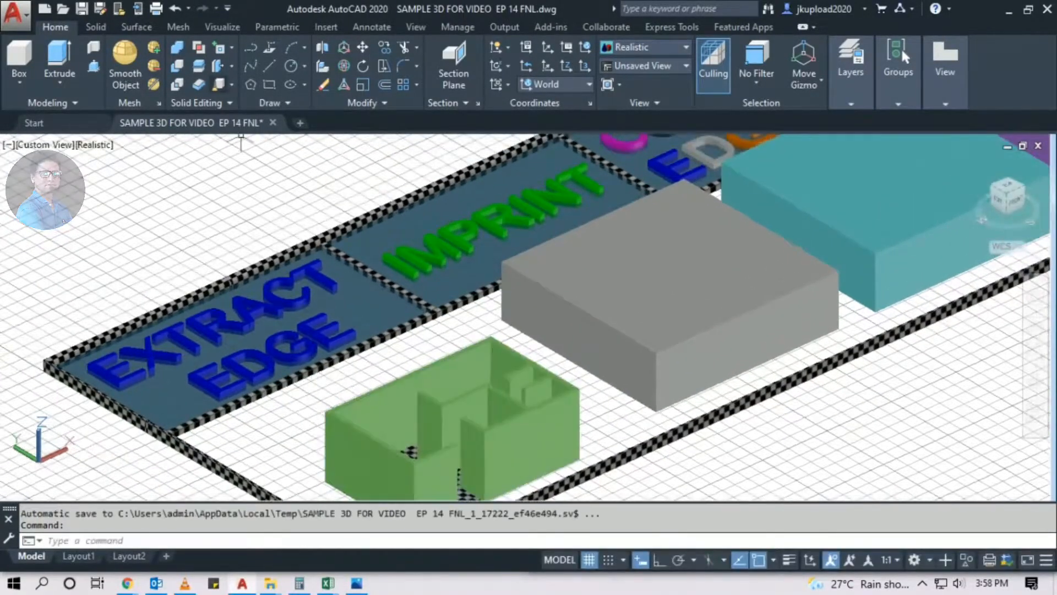
left_click(232, 48)
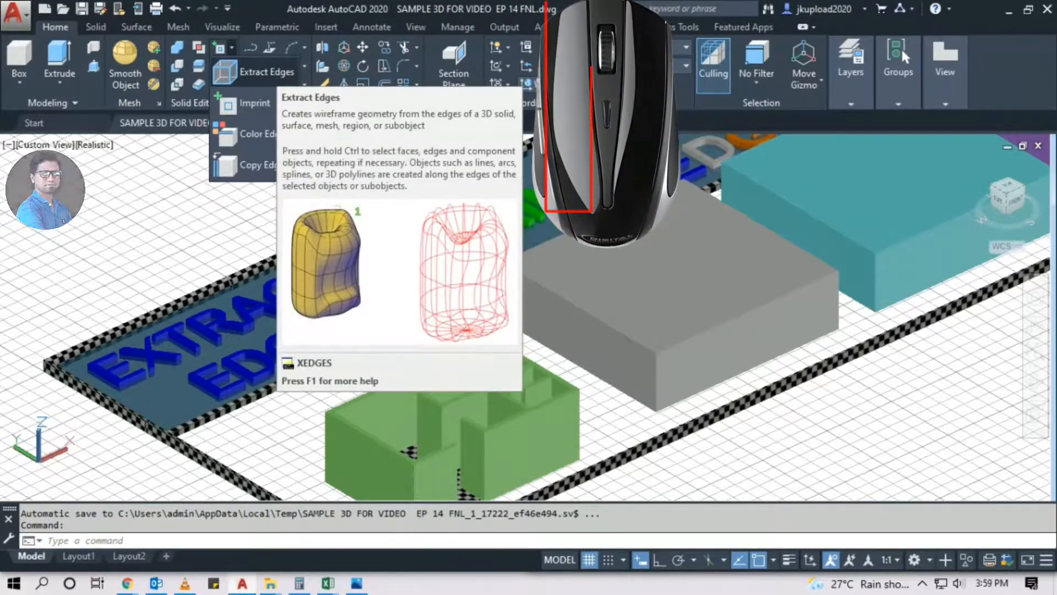
left_click(259, 71)
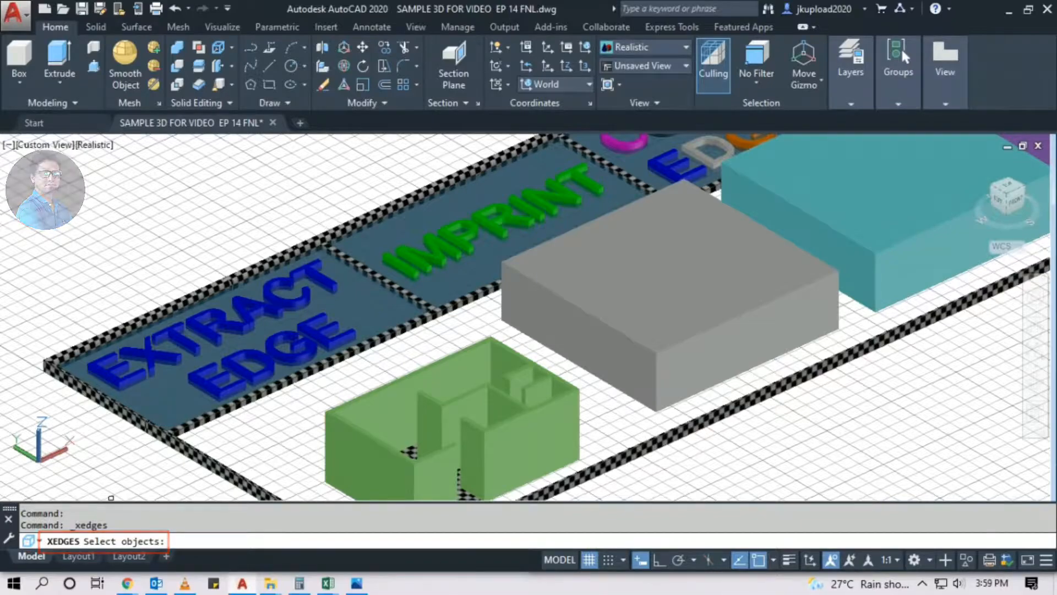
middle_click_drag(276, 438, 296, 382)
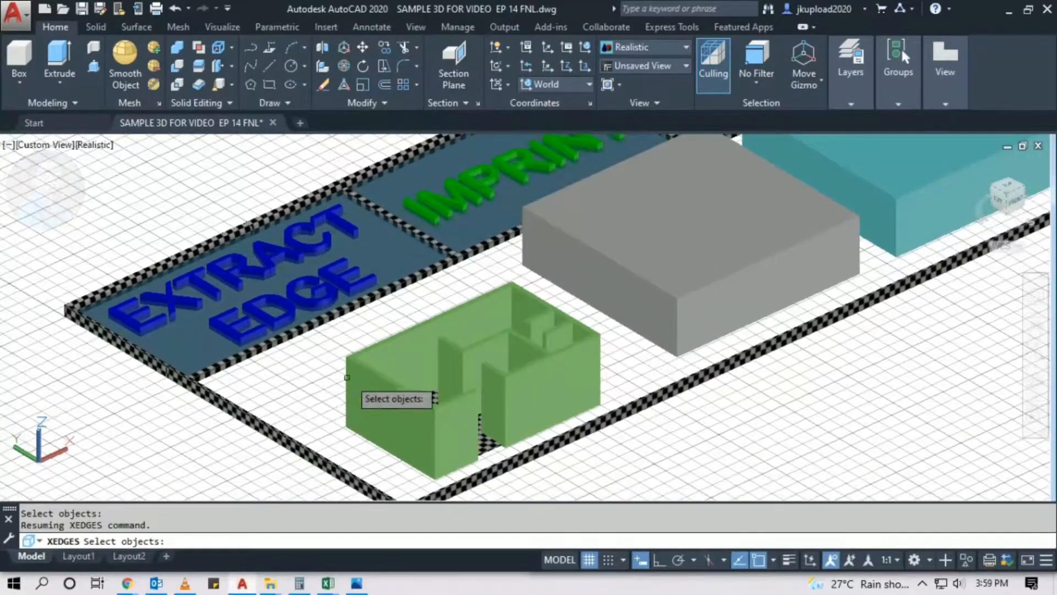
left_click(381, 378)
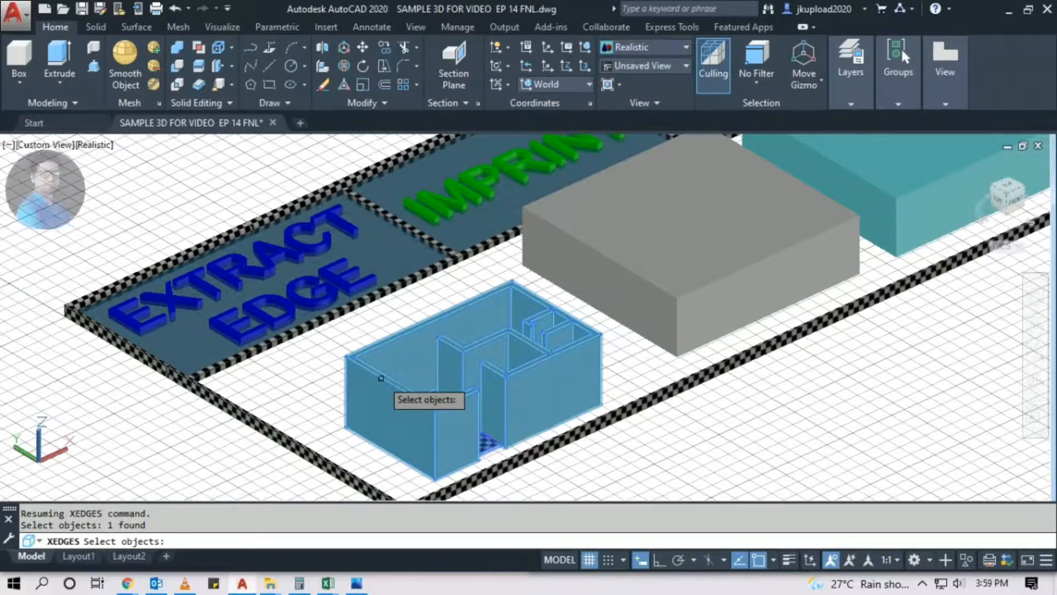
key("Return")
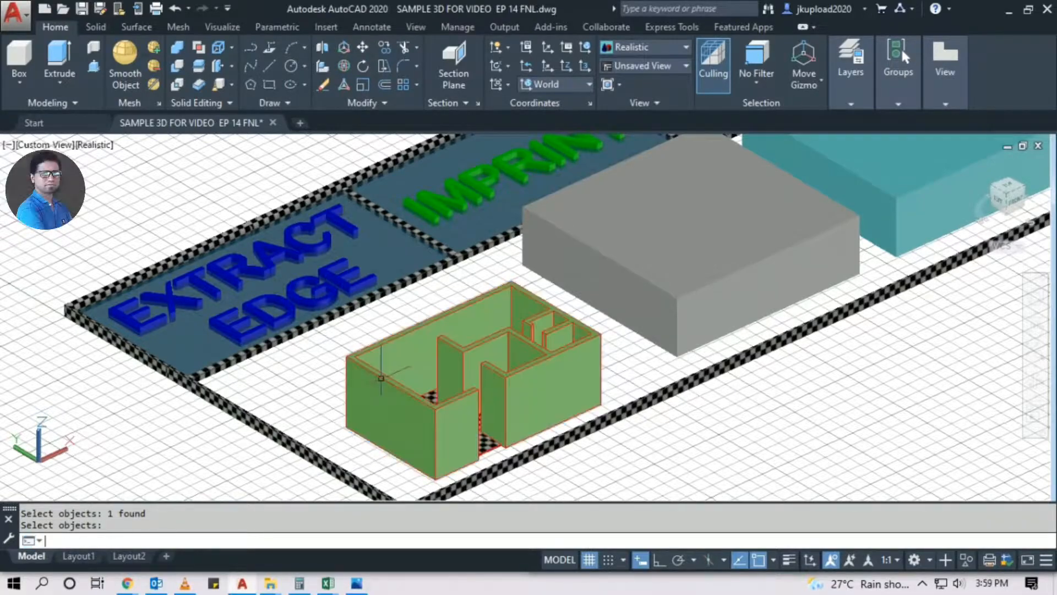
Move the green walled-room solid off its extracted wireframe, back toward the EXTRACT EDGE label
scroll(495, 386, "up", 5)
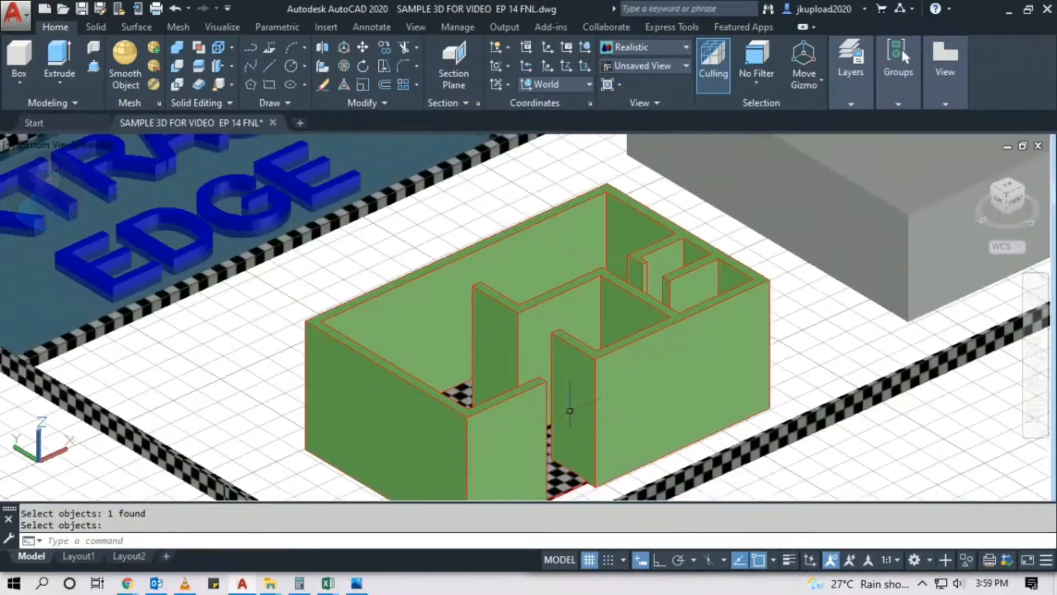
scroll(572, 407, "down", 2)
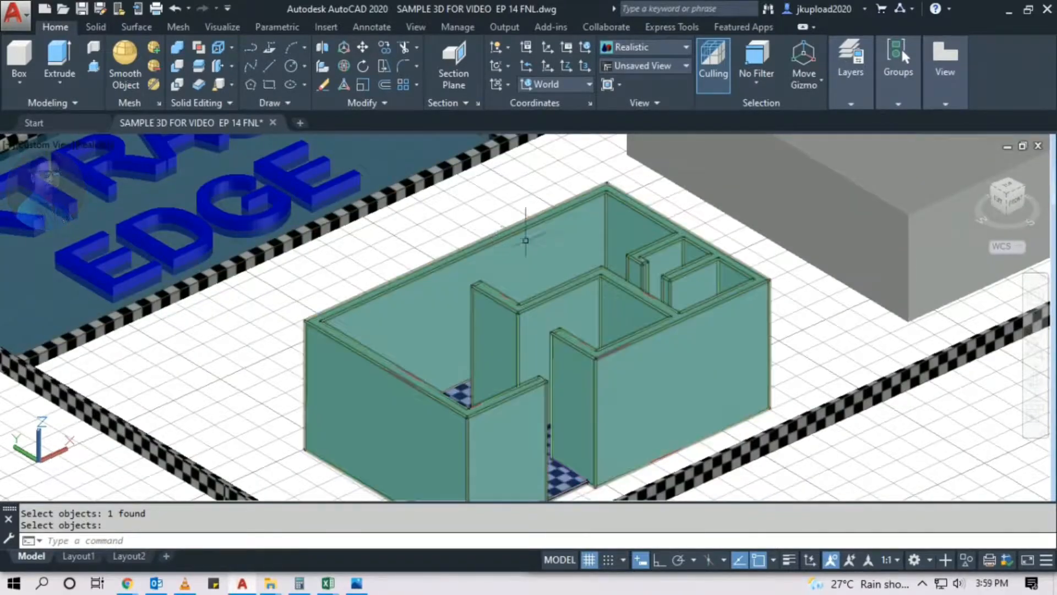
key("Return")
left_click(503, 471)
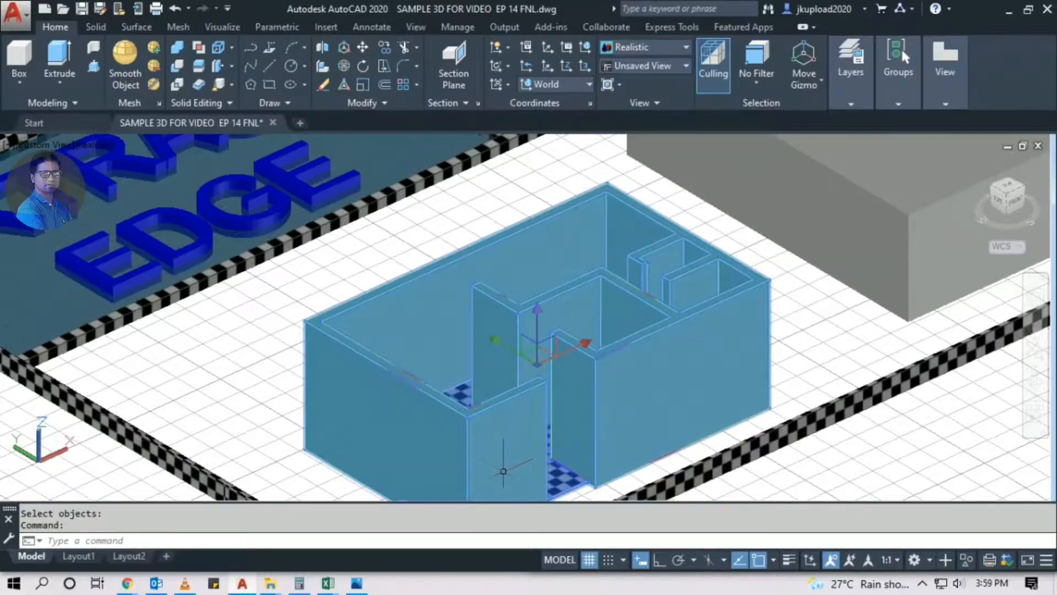
middle_click_drag(425, 472, 434, 439)
type("m")
key("Return")
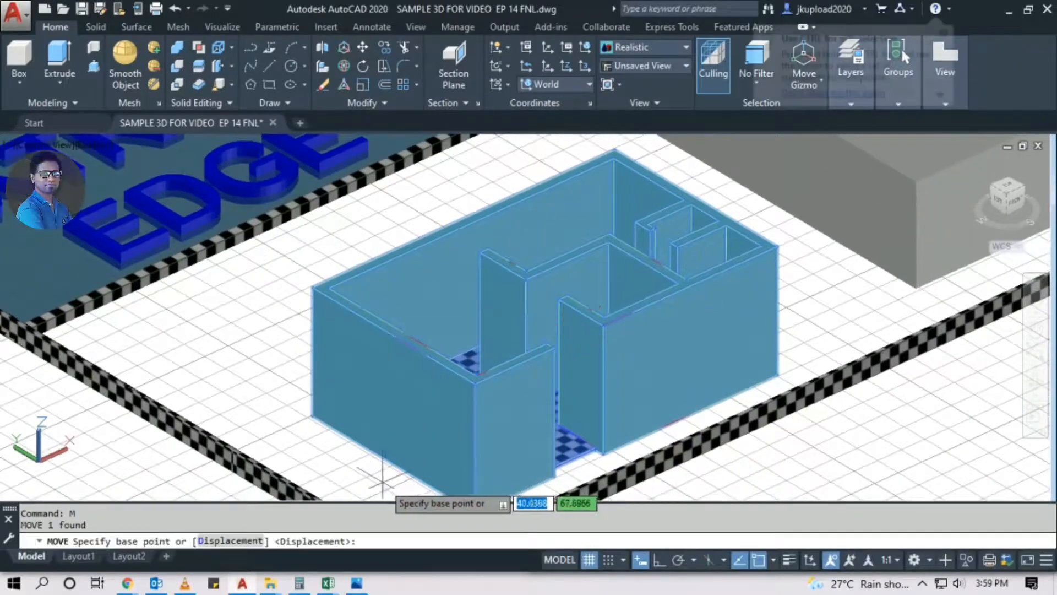
left_click(389, 464)
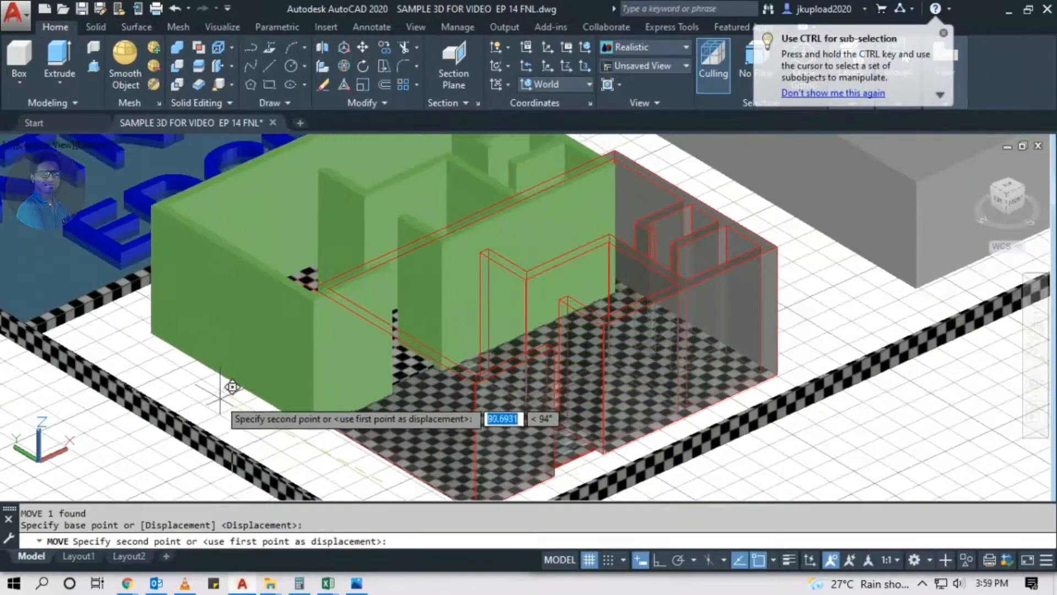
left_click(205, 375)
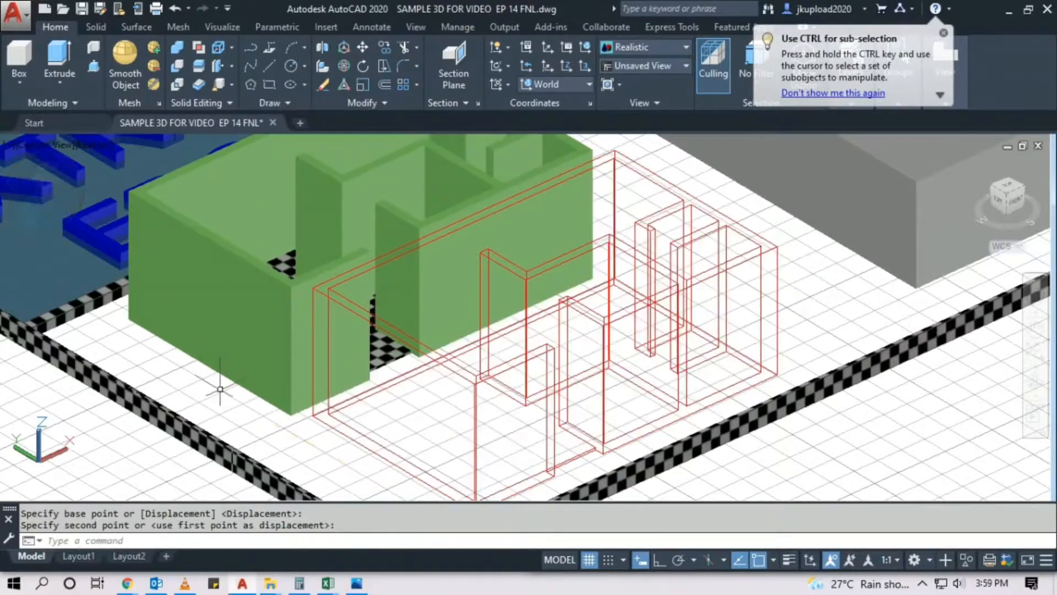
Inspect the extracted red wireframe beside the green solid from several angles, checking its individual lines
middle_click_drag(402, 426, 561, 342, "shift")
scroll(585, 398, "up", 2)
scroll(574, 350, "up", 3)
scroll(574, 349, "down", 4)
left_click(560, 336)
key("Escape")
left_click(578, 226)
key("Escape")
middle_click_drag(504, 326, 533, 385, "shift")
scroll(533, 385, "down", 4)
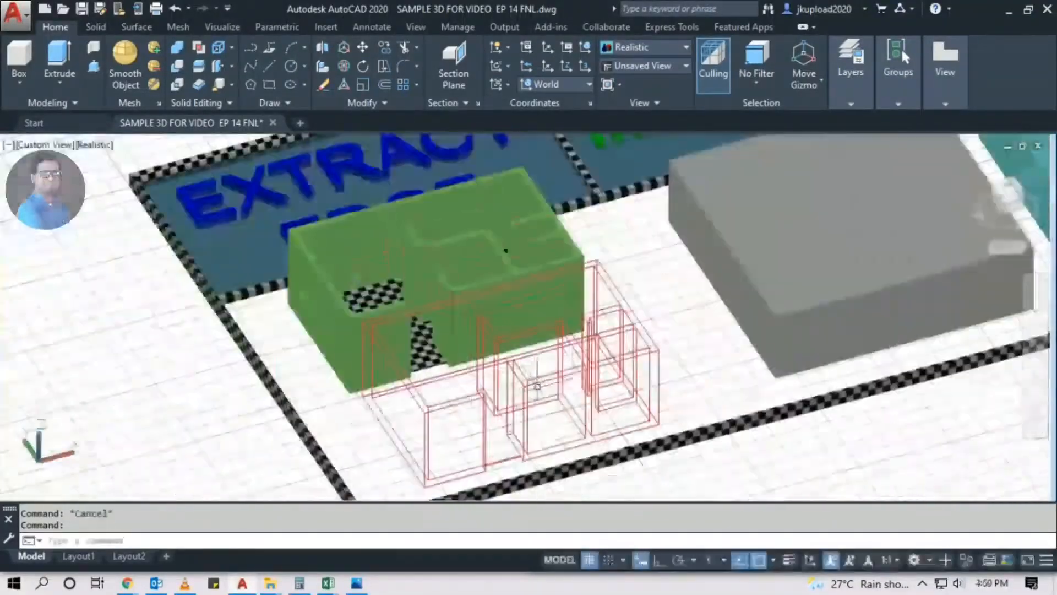
left_click(513, 288)
key("Escape")
middle_click_drag(512, 289, 506, 385, "shift")
scroll(506, 385, "down", 3)
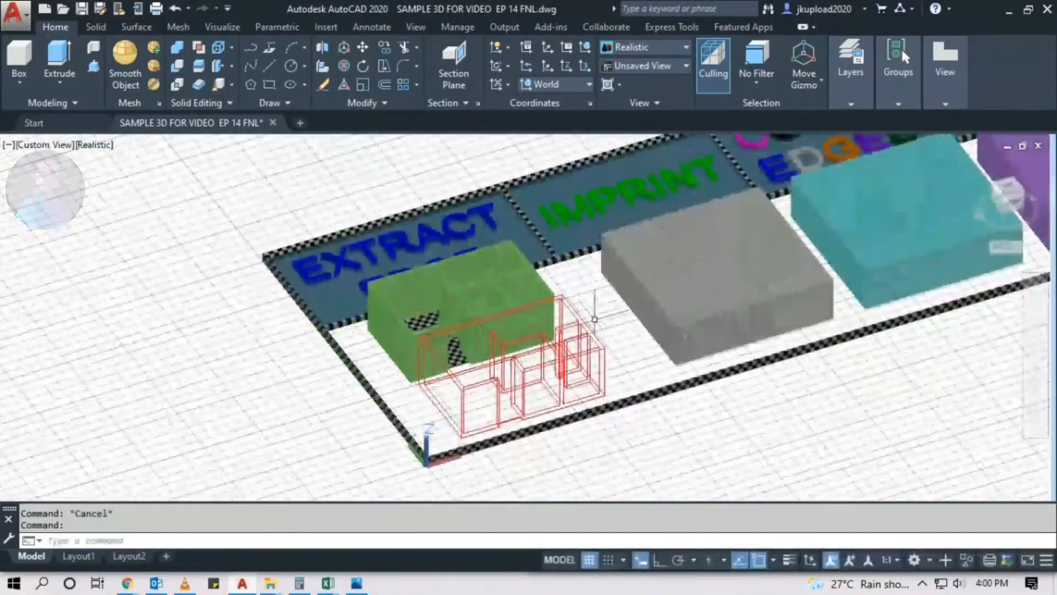
Draw a closed, irregular zigzag polyline on the top face of the grey box in front of the IMPRINT label
scroll(506, 395, "up", 2)
scroll(505, 395, "down", 3)
scroll(450, 370, "up", 3)
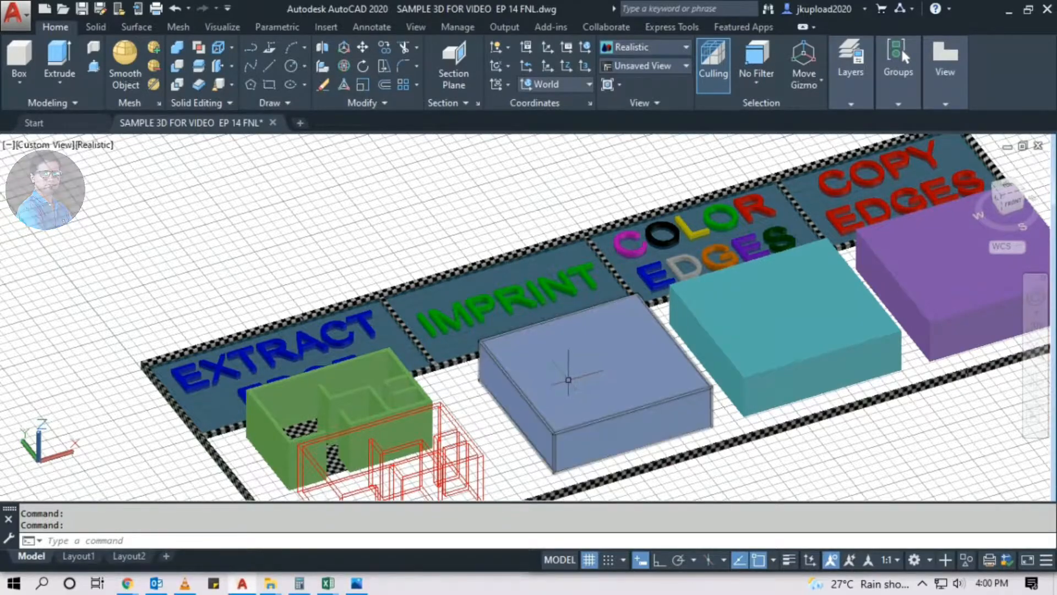
scroll(566, 368, "up", 2)
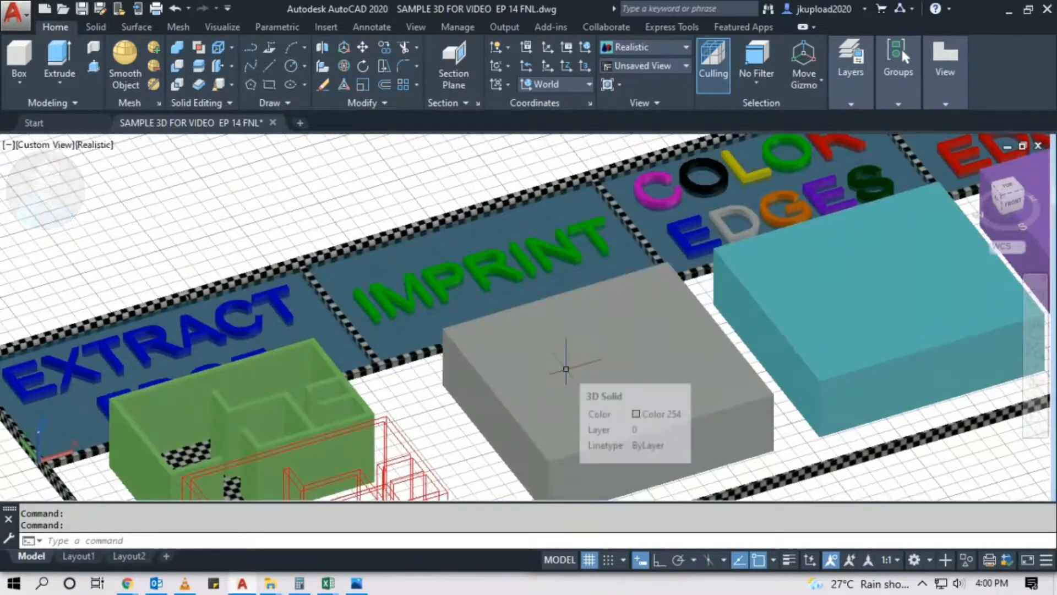
type("pl")
key("Return")
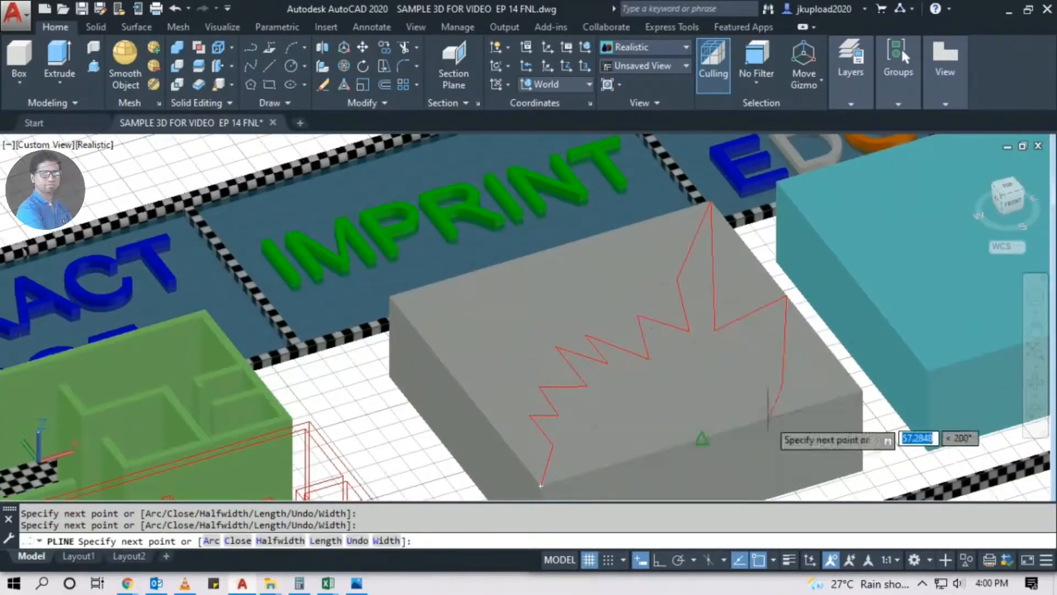
left_click(701, 439)
left_click(600, 426)
left_click(541, 485)
key("Return")
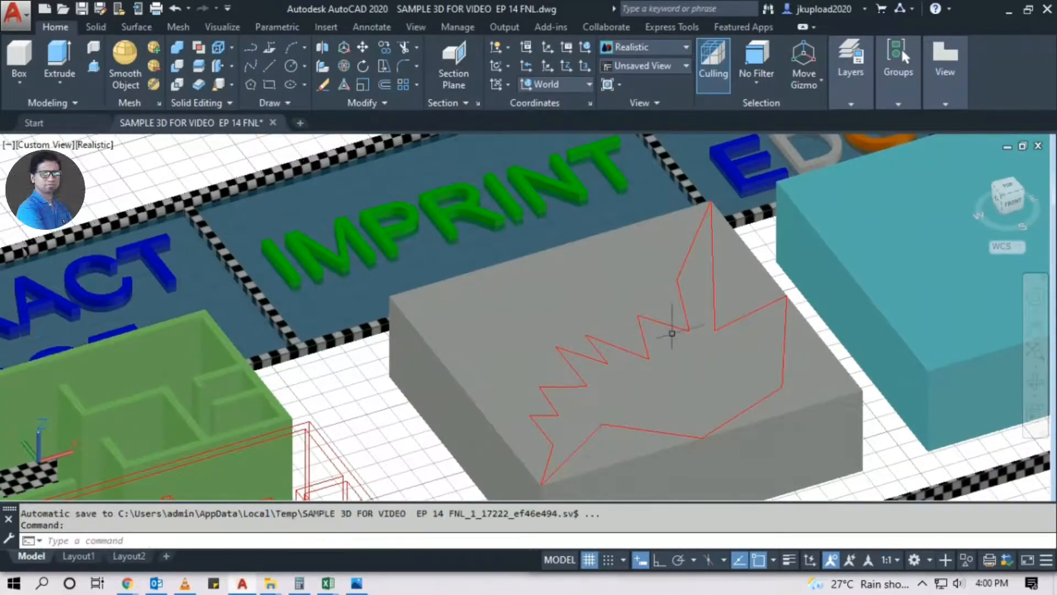
Erase the grey box from beneath the zigzag polyline and undo the erasure
scroll(521, 280, "down", 2)
middle_click_drag(541, 298, 540, 328)
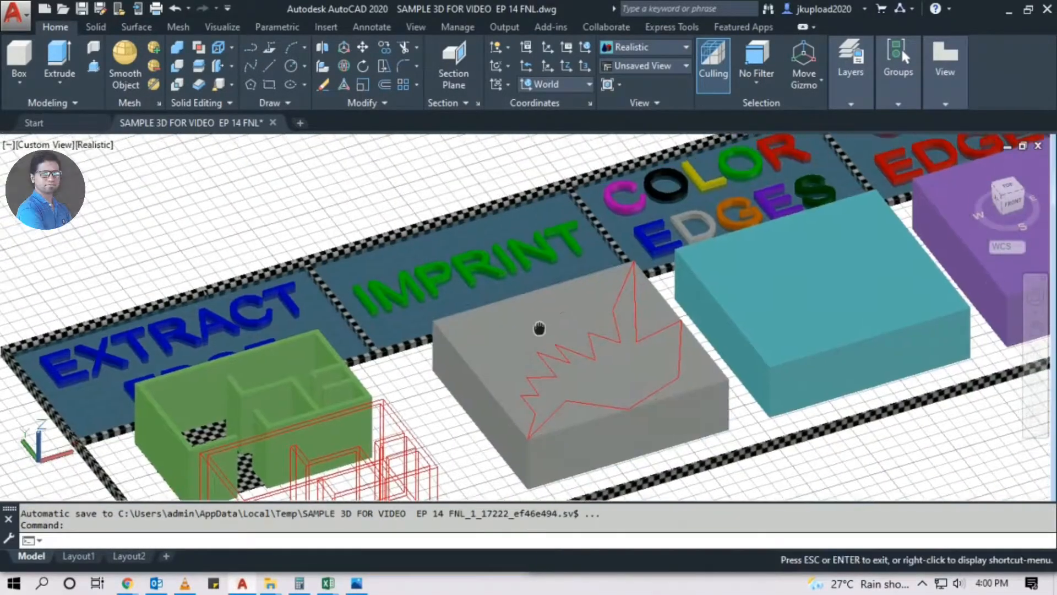
left_click(614, 322)
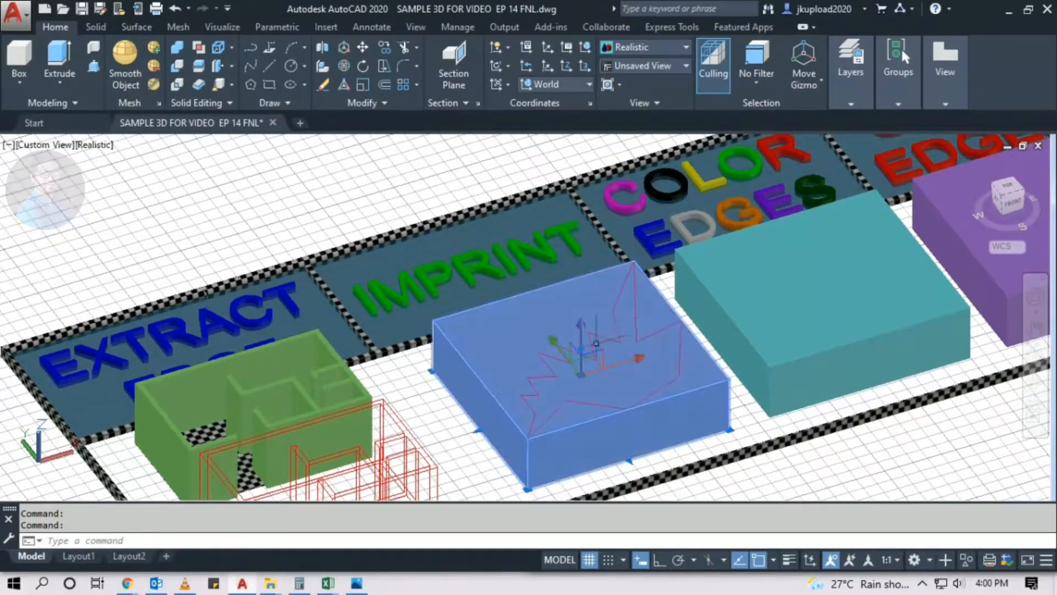
key("Return")
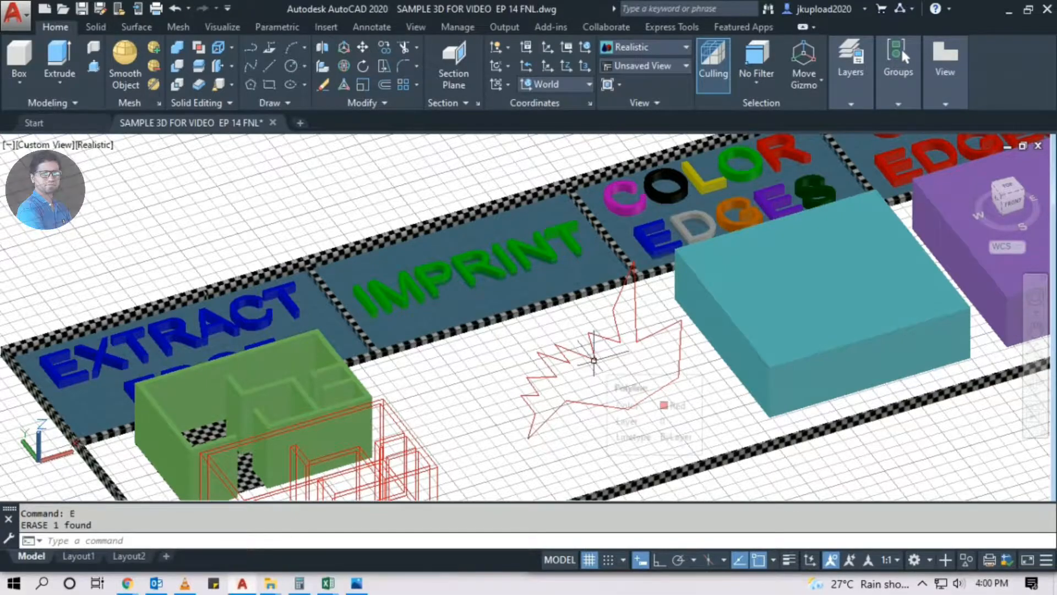
key("ctrl+z")
key("Escape")
Erase the zigzag polyline from the grey box and undo the erasure
scroll(636, 331, "up", 2)
left_click(636, 332)
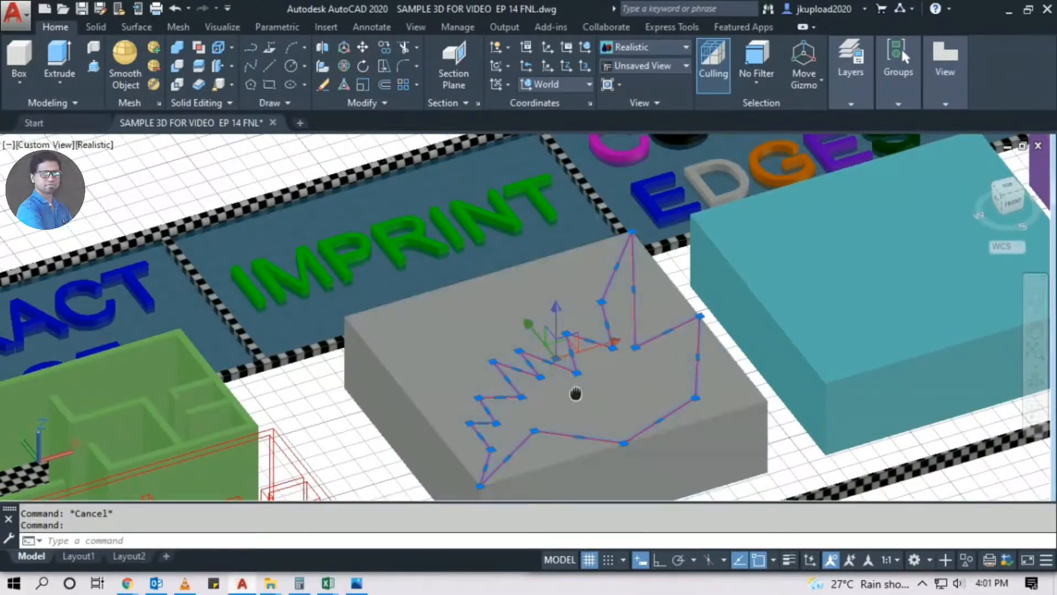
middle_click_drag(573, 386, 578, 360)
type("e")
key("Return")
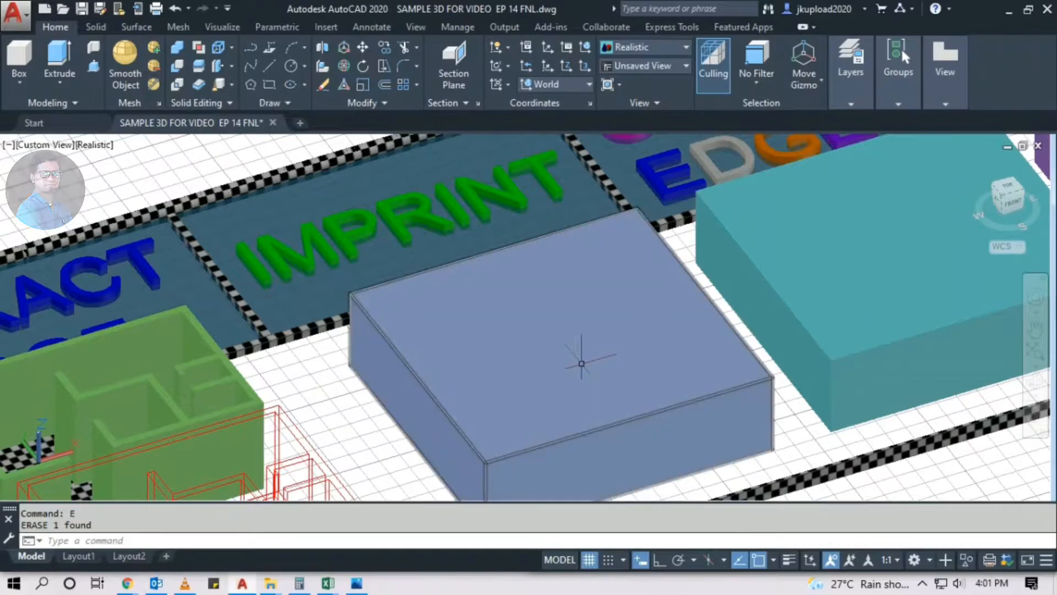
key("ctrl+z")
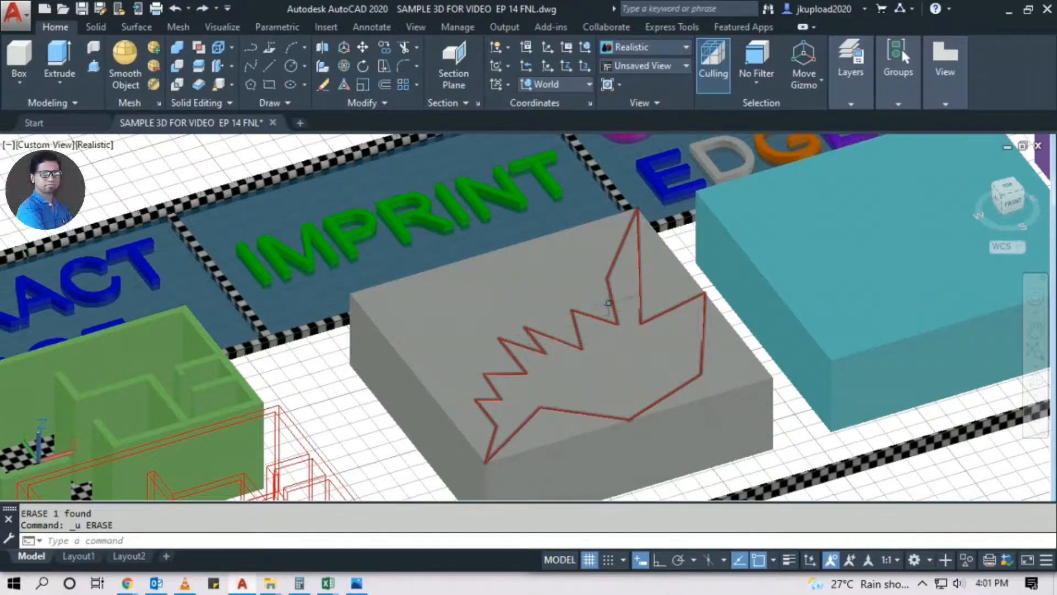
left_click(655, 348)
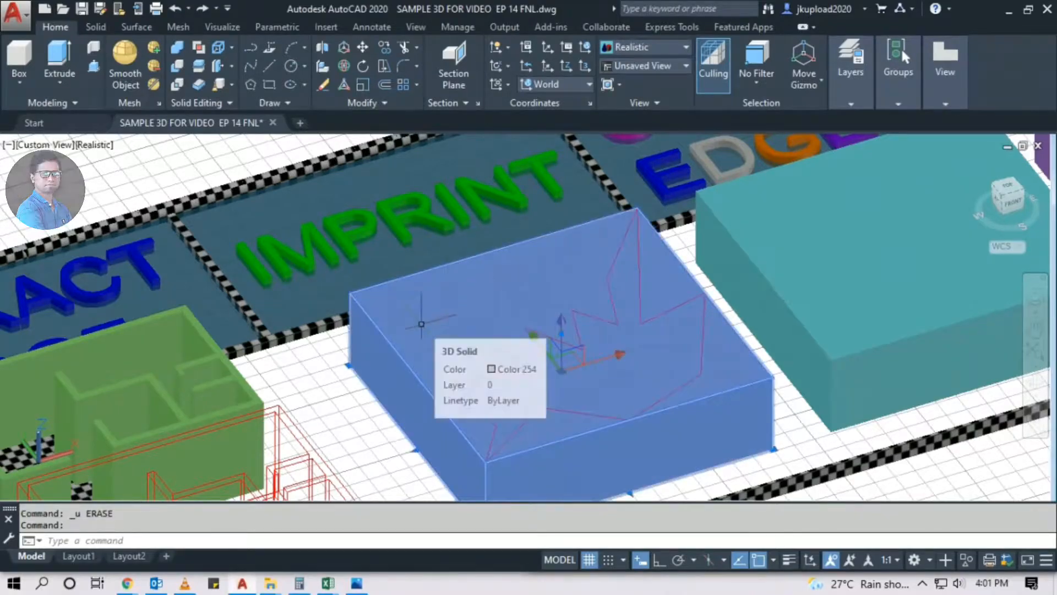
key("Escape")
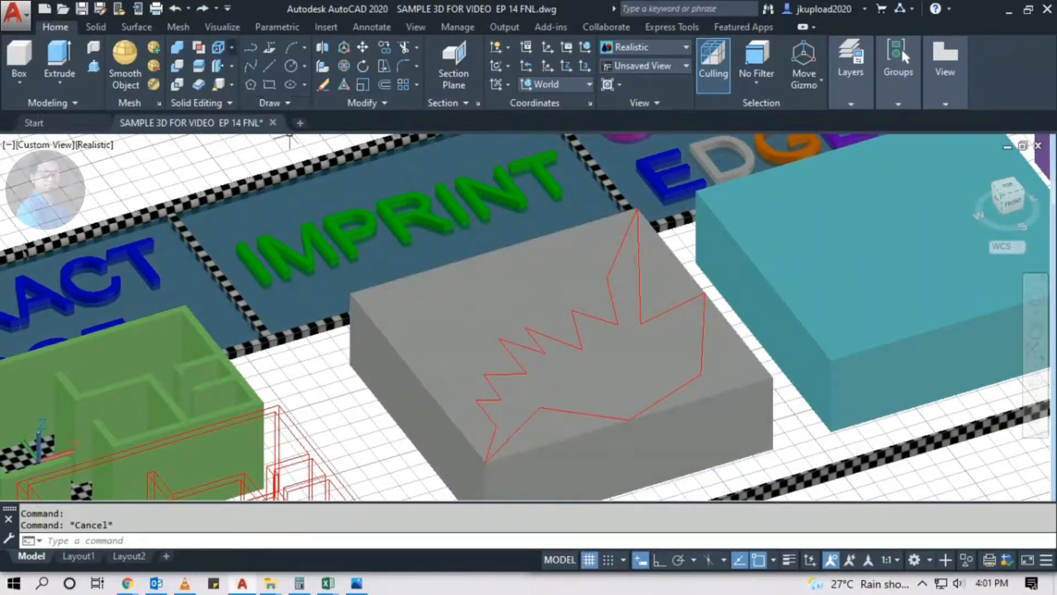
Imprint the zigzag polyline onto the grey box's top face, keeping the source object
left_click(231, 47)
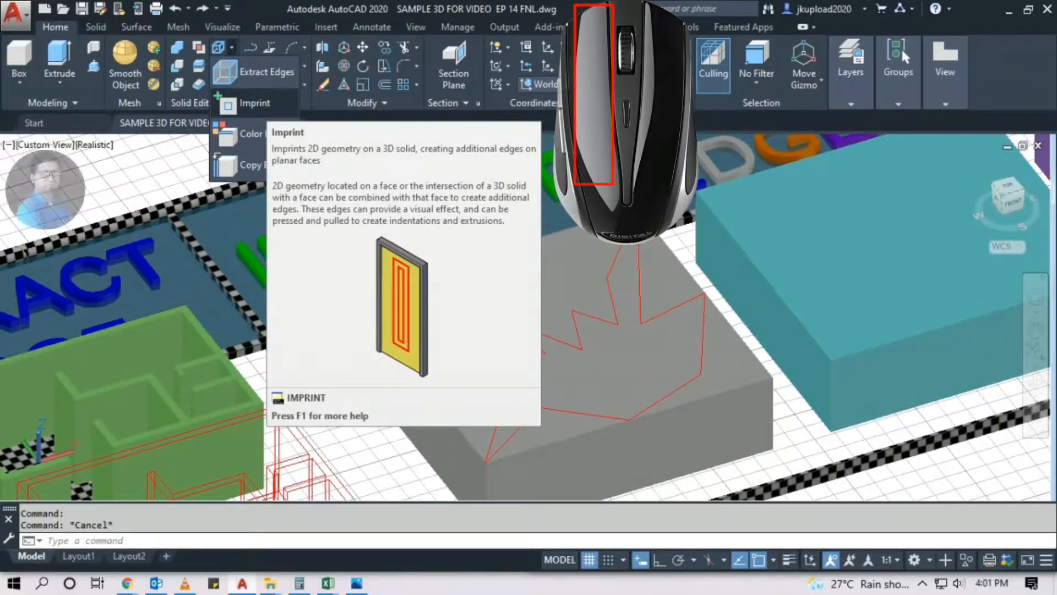
left_click(255, 103)
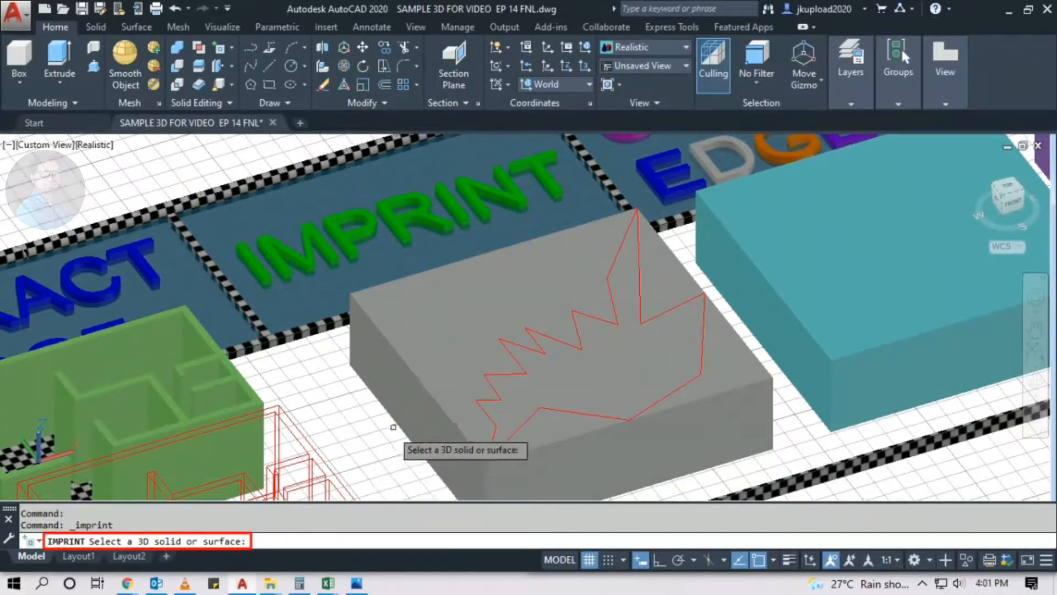
left_click(414, 370)
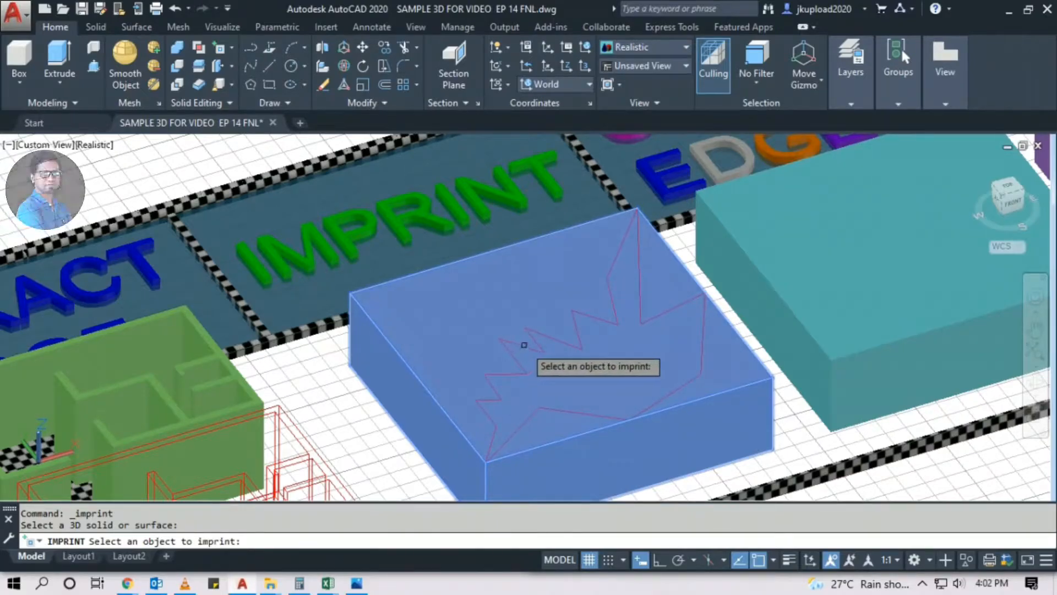
left_click(524, 345)
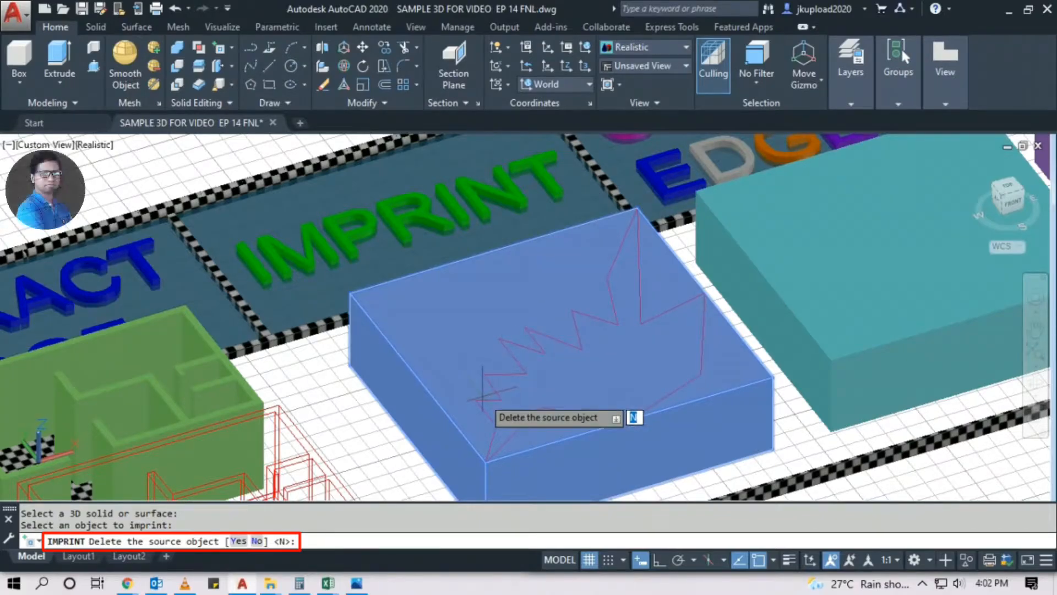
key("Return")
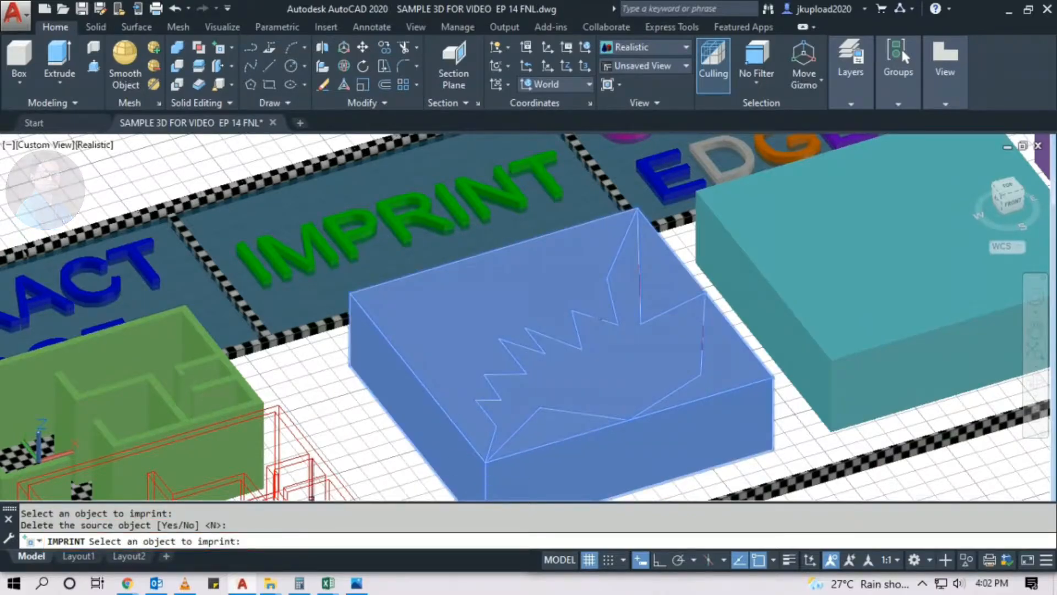
key("Return")
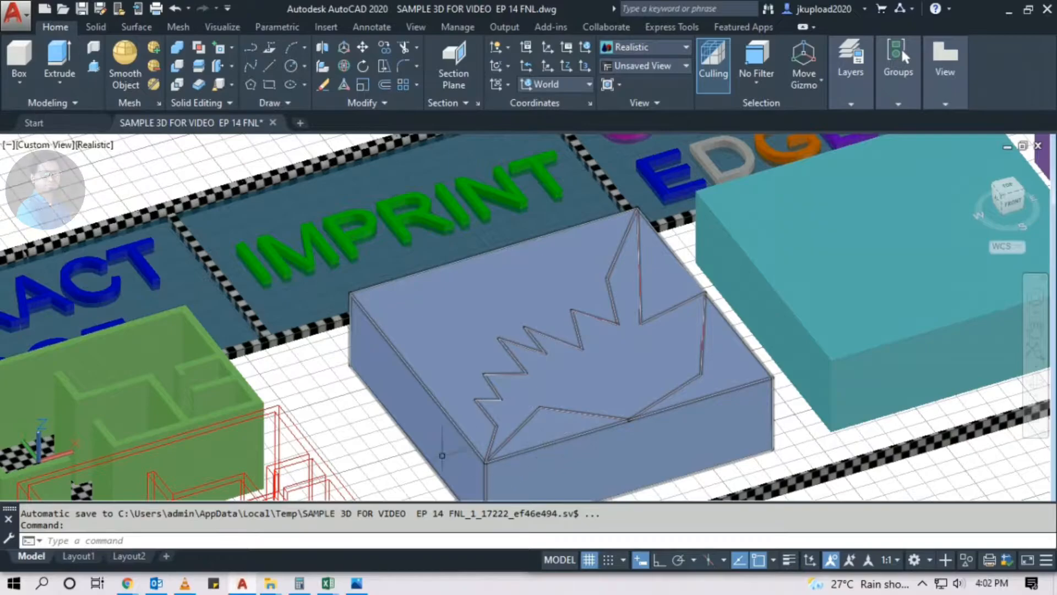
Erase the source polyline from the grey box and select the box to check its imprinted outline
scroll(442, 455, "up", 3)
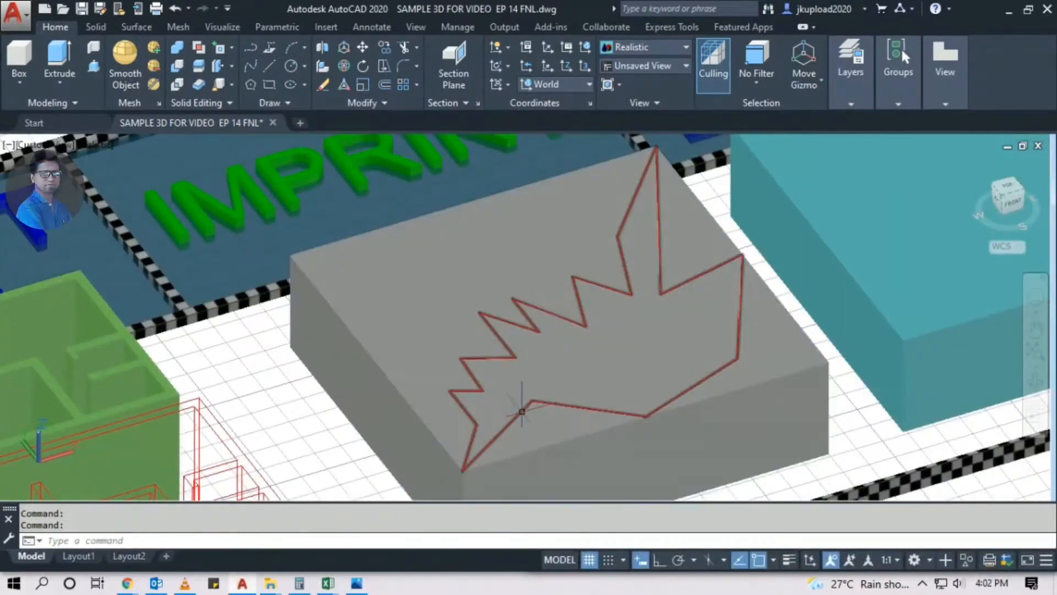
left_click(522, 411)
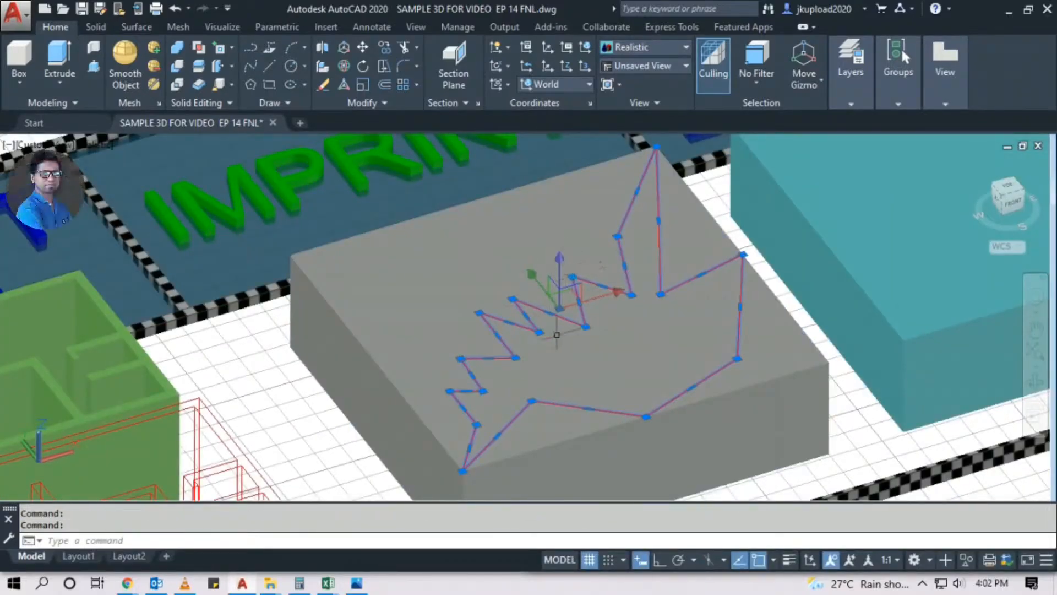
type("E")
key("Return")
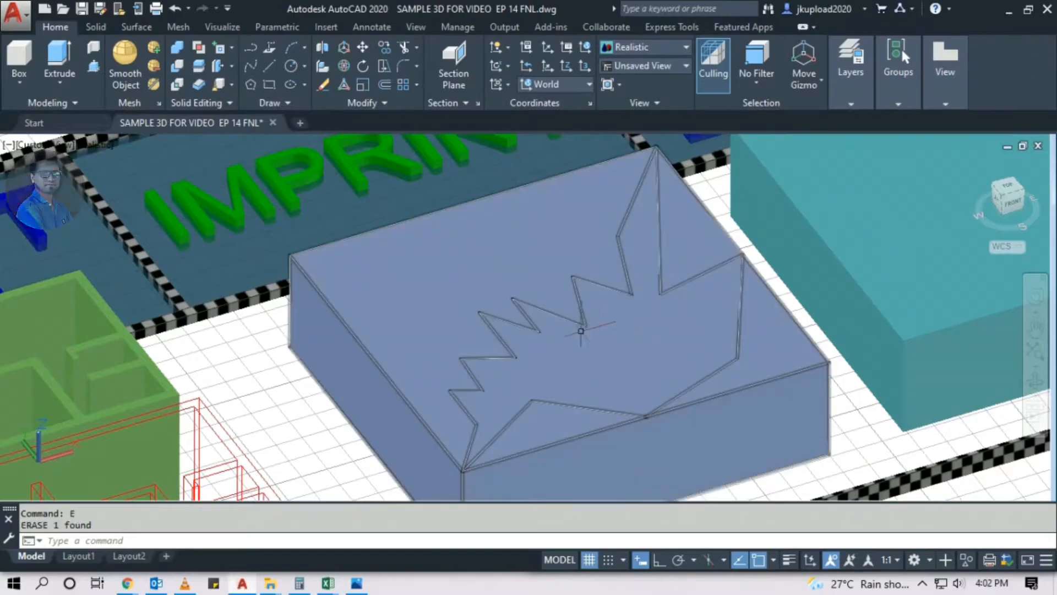
left_click(529, 341)
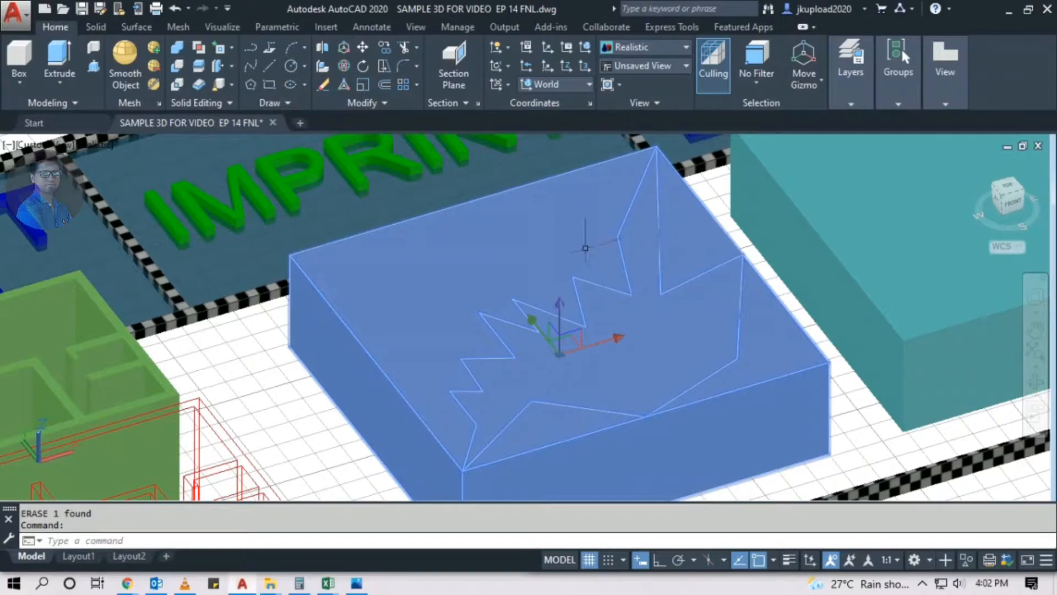
key("Escape")
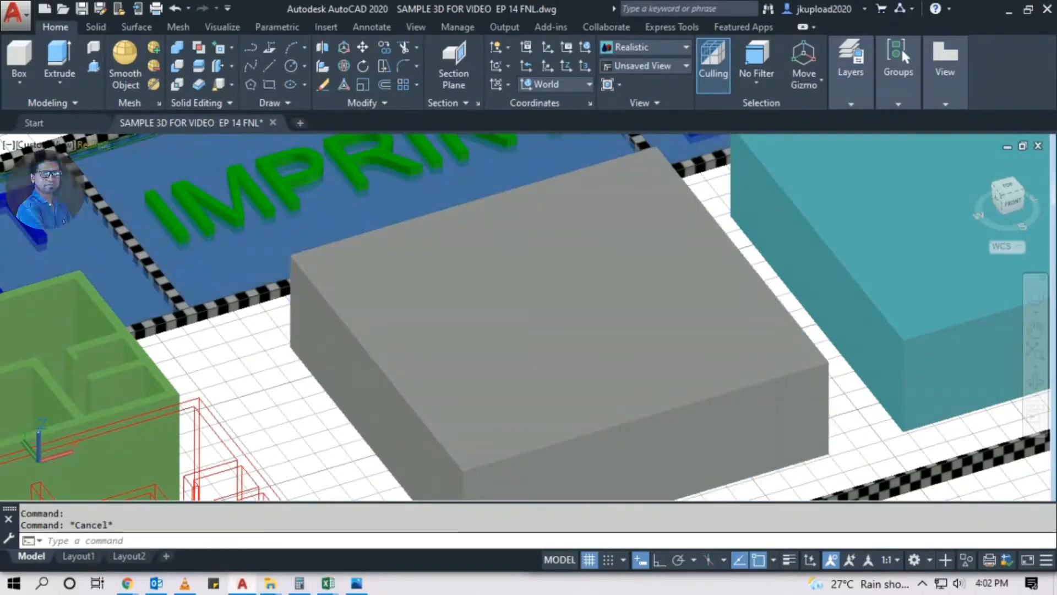
Switch the visual style to 2D Wireframe and inspect the imprinted edges as part of the box
left_click(88, 144)
left_click(128, 181)
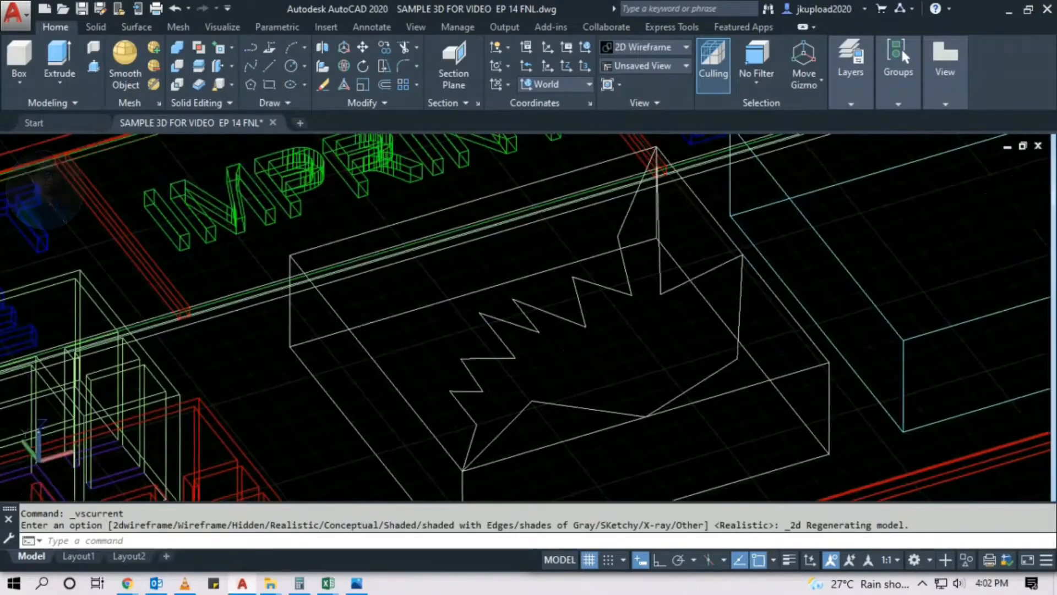
mouse_move(217, 325)
middle_mouse_down("shift")
mouse_move(259, 276)
mouse_move(220, 317)
mouse_move(223, 308)
middle_mouse_up("shift")
left_click(540, 405)
left_click(506, 393)
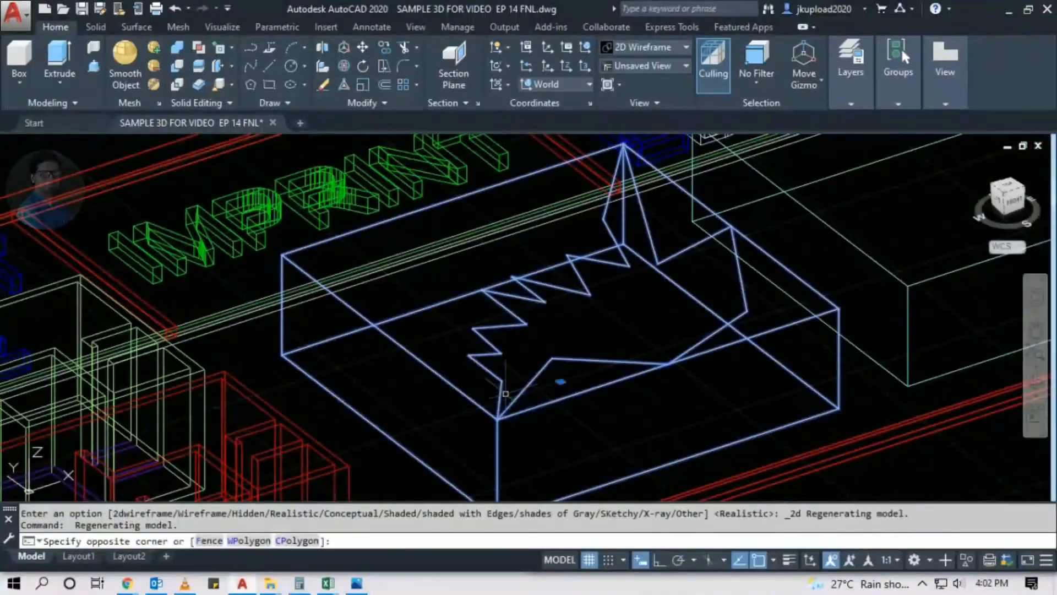
key("Escape")
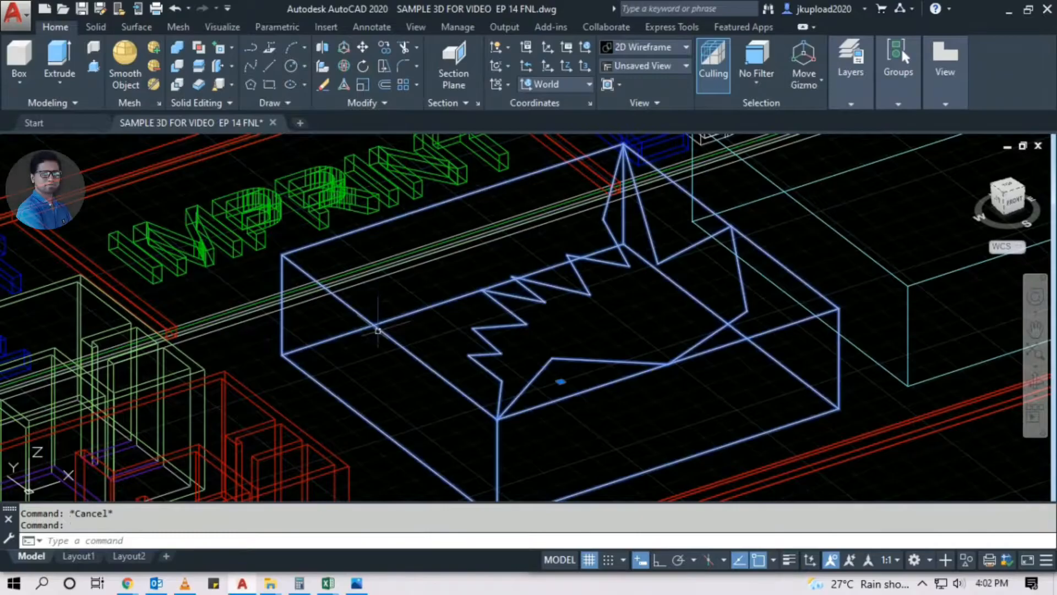
middle_click_drag(559, 318, 684, 338, "shift")
middle_click_drag(703, 302, 473, 281, "shift")
scroll(506, 344, "up", 3)
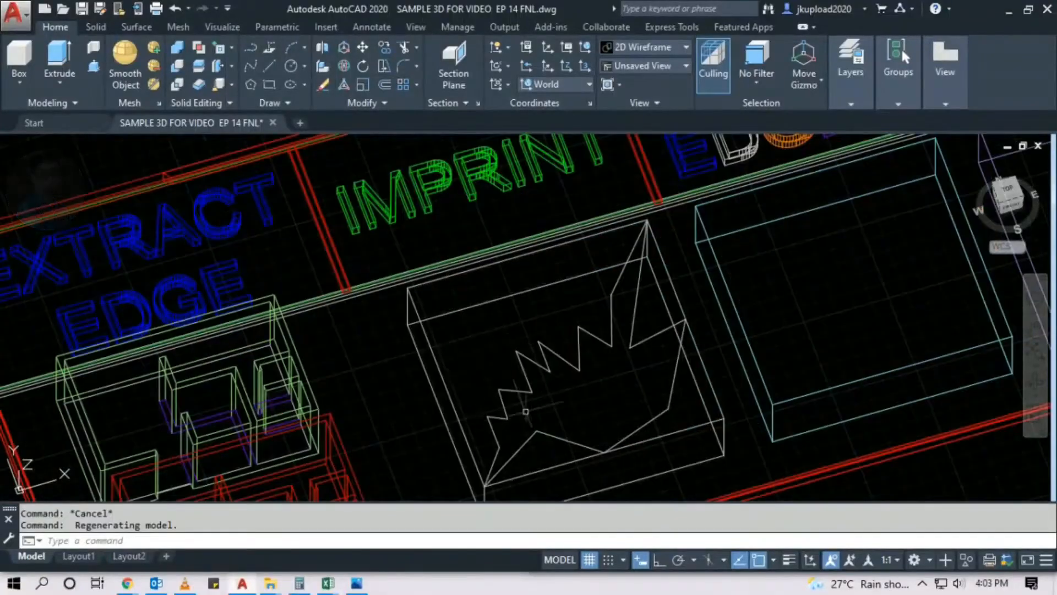
middle_click_drag(524, 412, 434, 348, "shift")
scroll(492, 416, "down", 3)
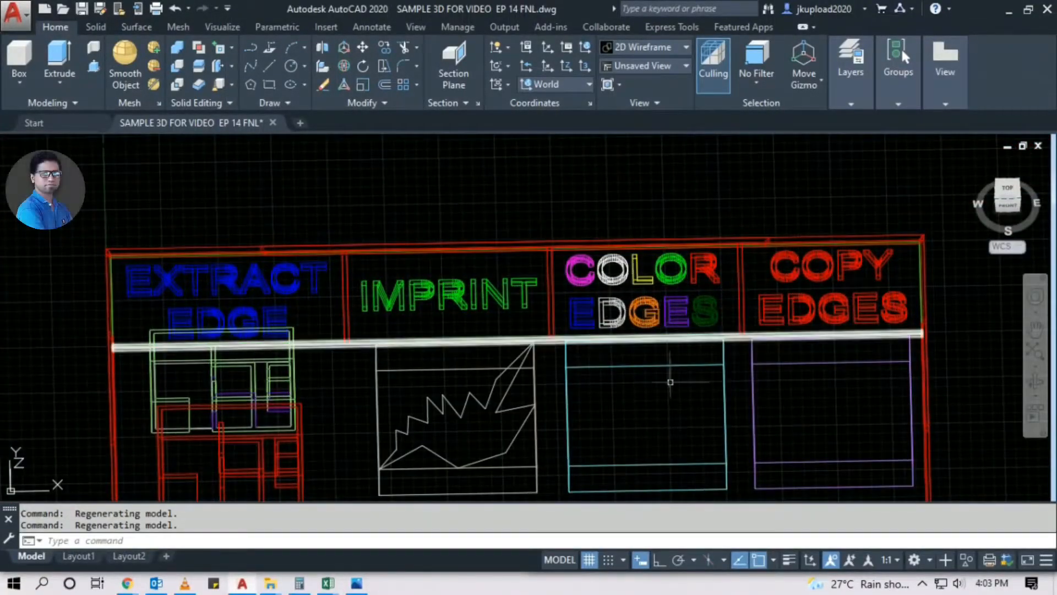
Color the upper front edge of the cyan box in front of the COLOR EDGES label yellow, index color 50
middle_click_drag(670, 380, 668, 370, "shift")
scroll(666, 388, "up", 2)
left_click(231, 48)
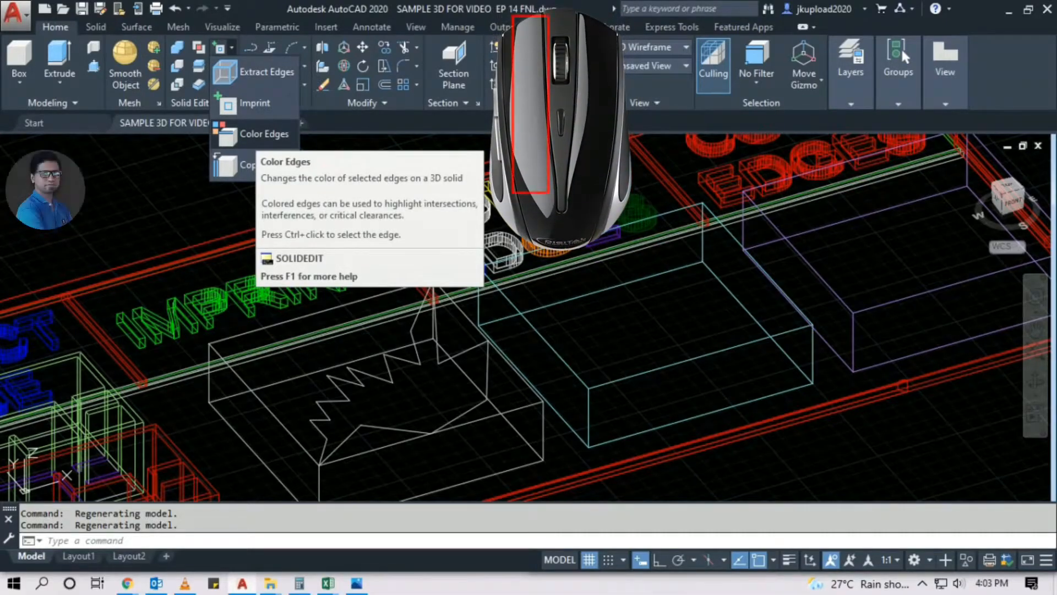
left_click(263, 135)
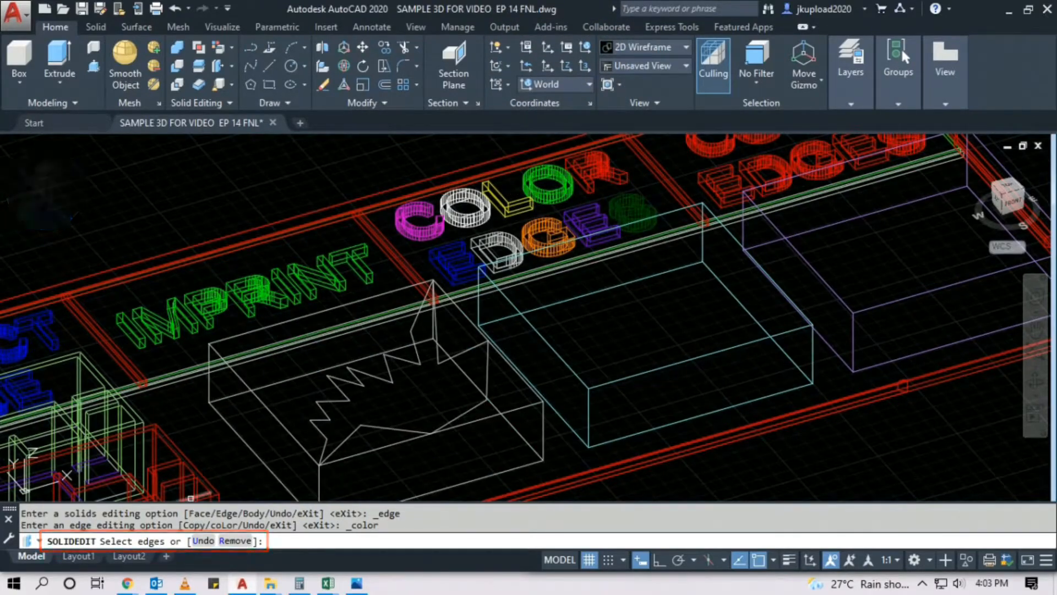
left_click(668, 364)
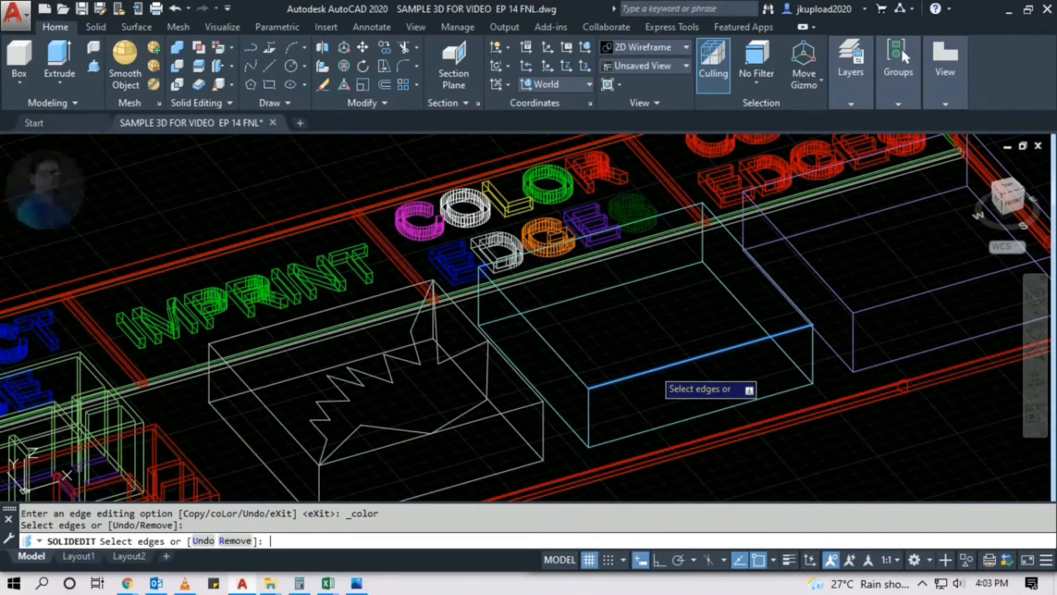
key("Return")
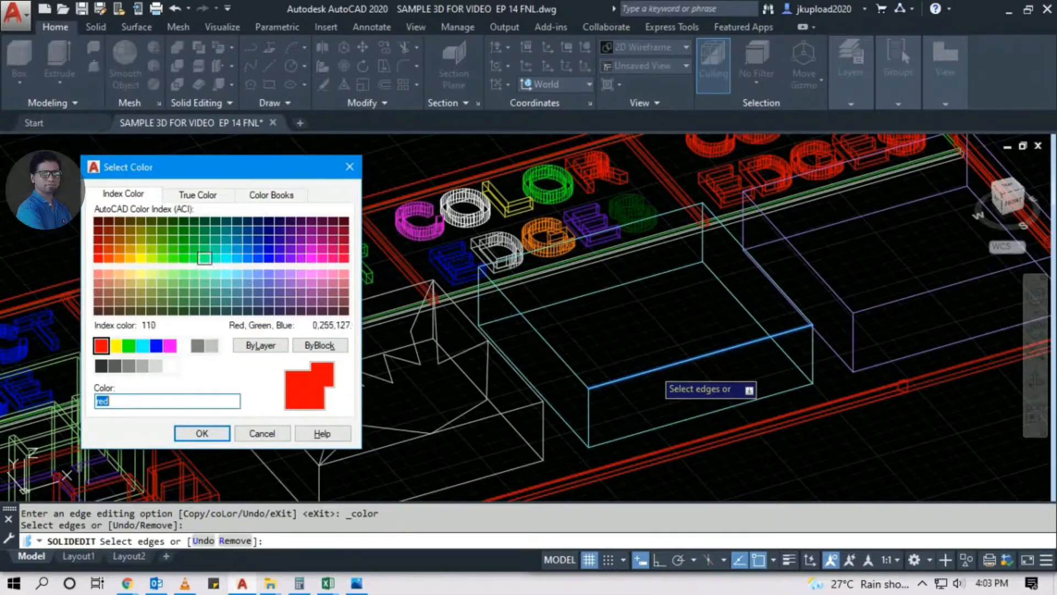
left_click_drag(221, 167, 358, 175)
left_click(450, 257)
left_click(333, 257)
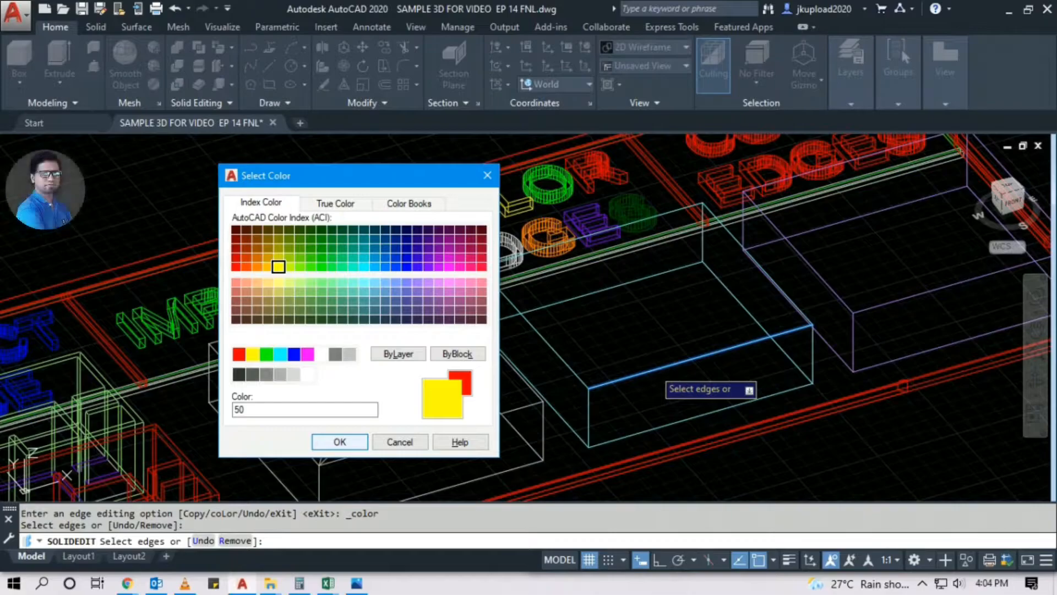
left_click(340, 442)
left_click(725, 464)
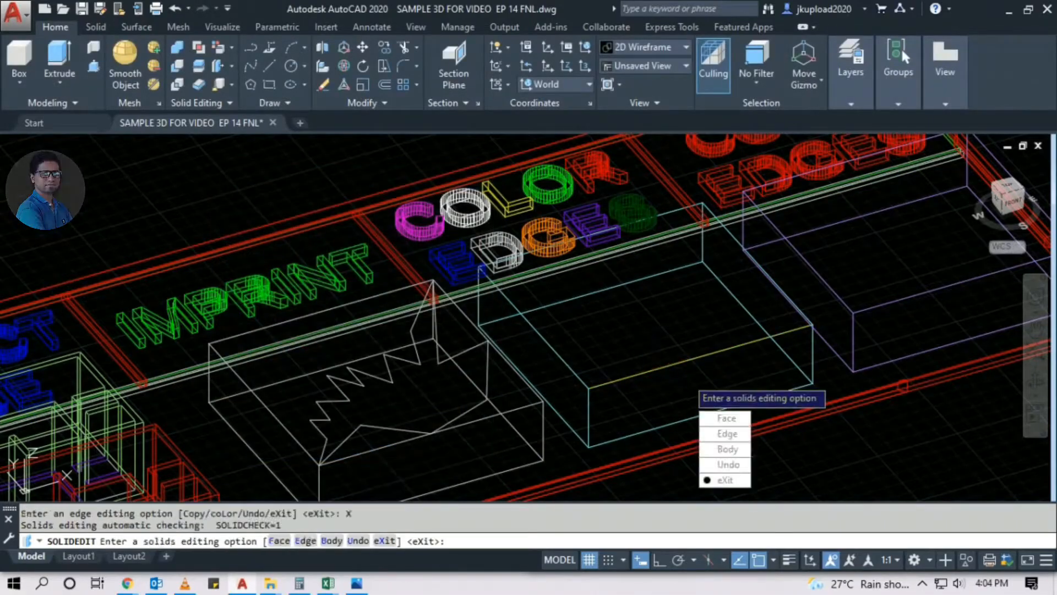
left_click(724, 479)
Color the cyan box's upper side edge facing the purple box blue, index color 182
scroll(661, 341, "up", 5)
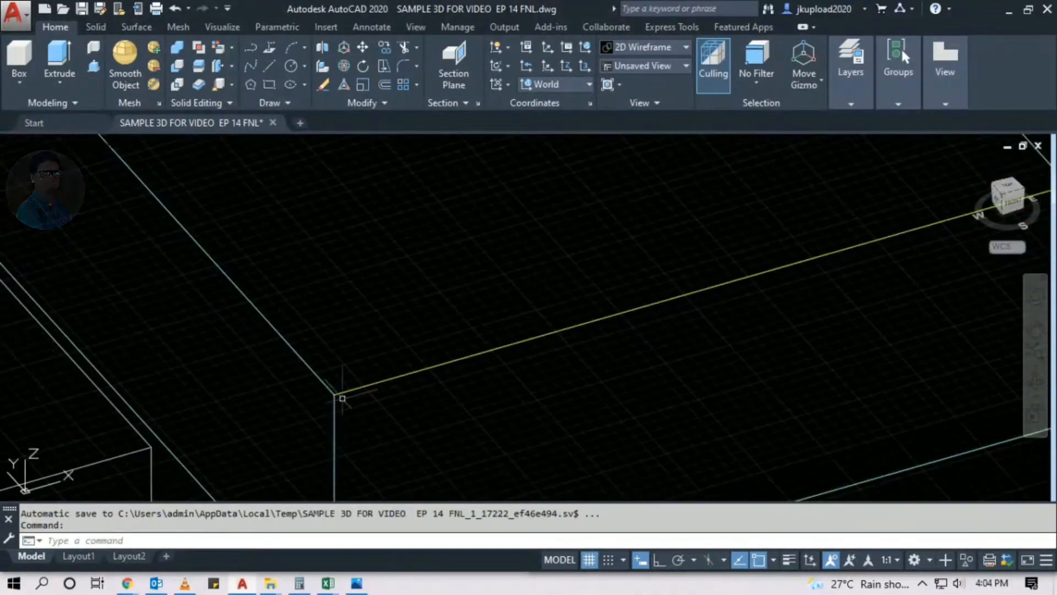
scroll(342, 398, "down", 3)
middle_click_drag(853, 254, 838, 273)
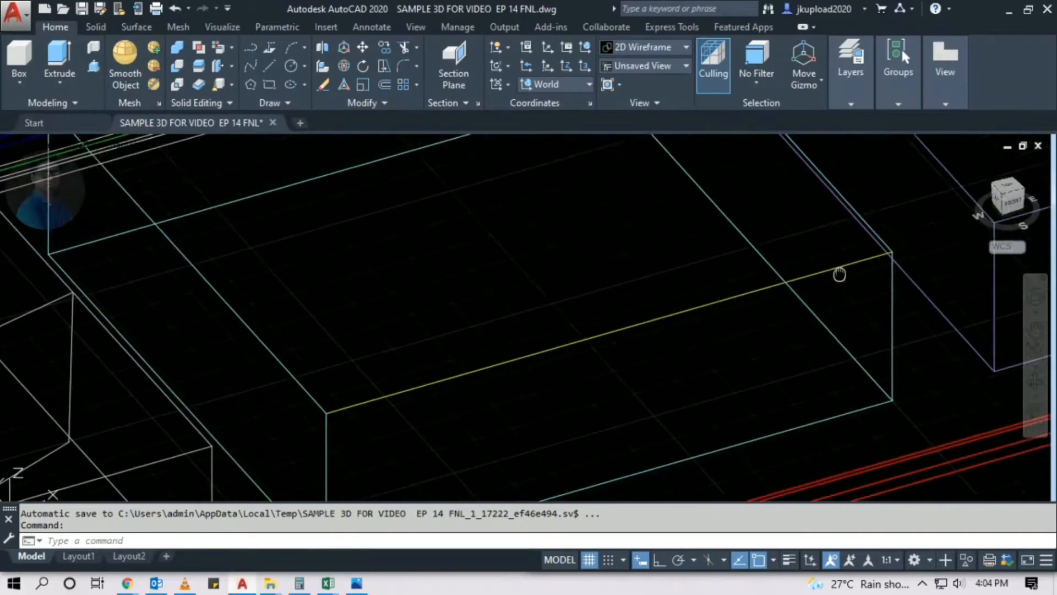
middle_click_drag(846, 316, 694, 358, "shift")
left_click(219, 48)
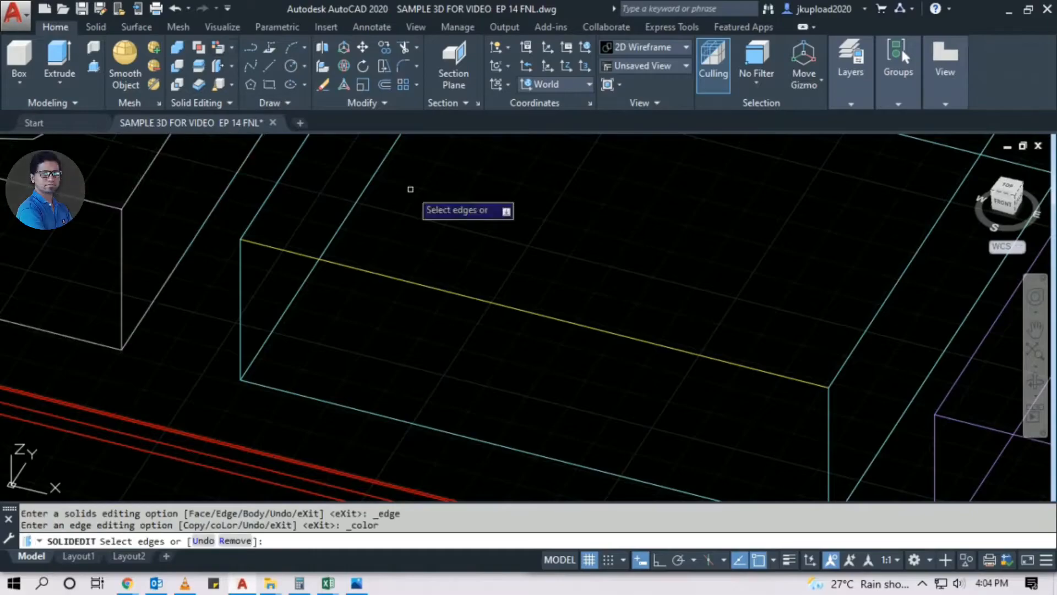
left_click(869, 326)
key("Return")
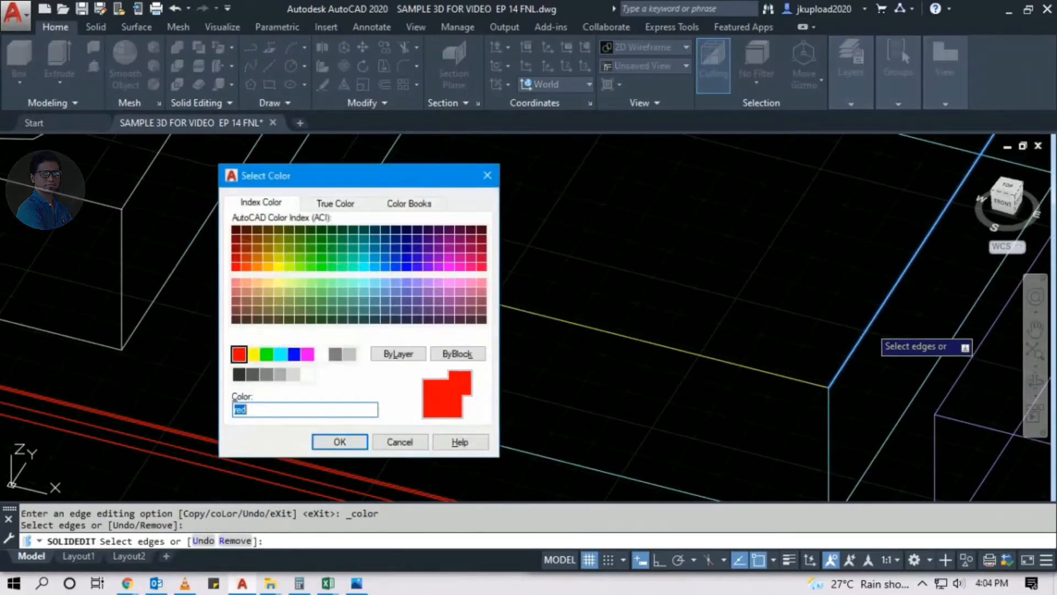
left_click(386, 257)
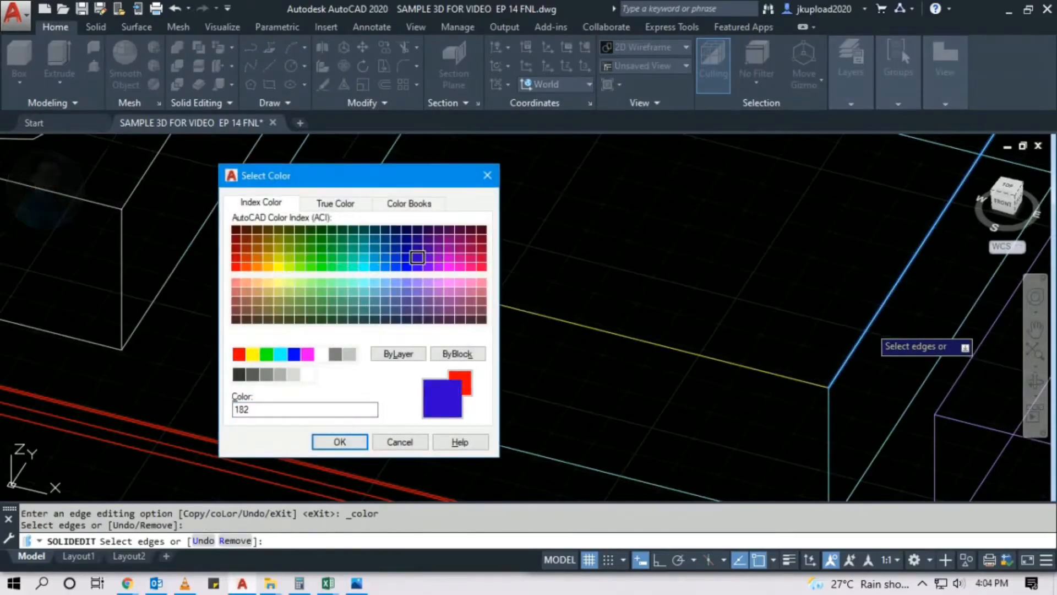
key("Return")
key("Escape")
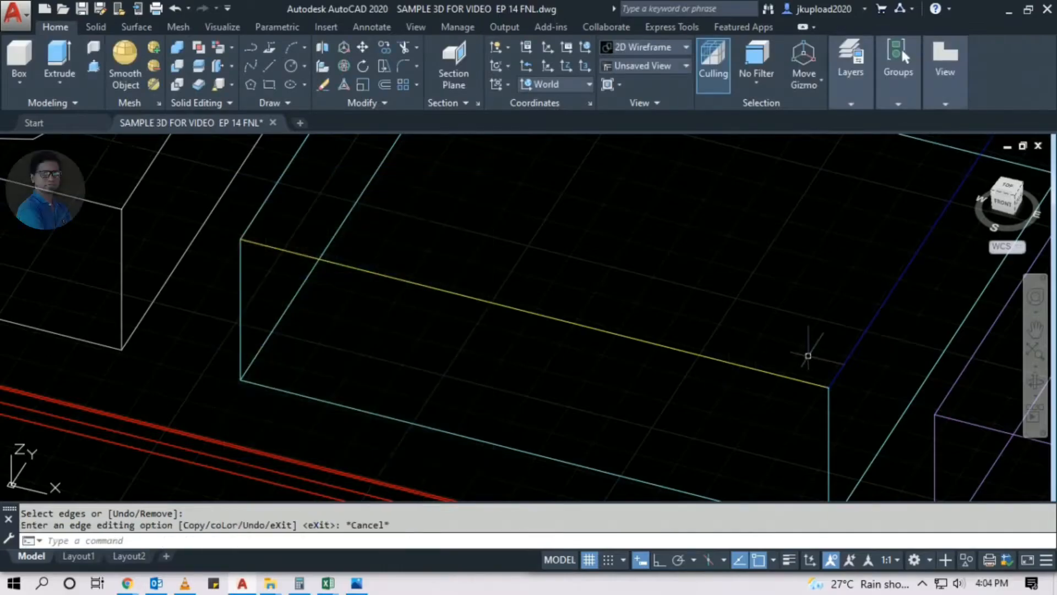
Inspect the yellow and blue edges of the cyan box from several angles
middle_click_drag(807, 354, 661, 391, "shift")
scroll(442, 379, "down", 3)
scroll(561, 328, "down", 3)
middle_click_drag(661, 391, 588, 347)
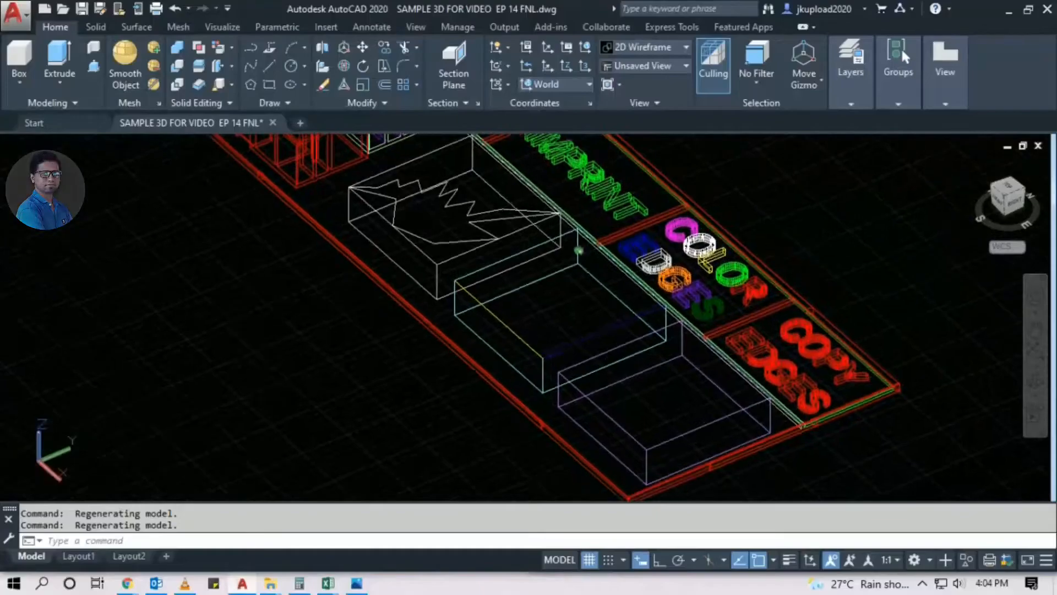
middle_click_drag(579, 248, 826, 314, "shift")
scroll(836, 237, "up", 3)
middle_click_drag(836, 237, 629, 416)
scroll(629, 417, "down", 2)
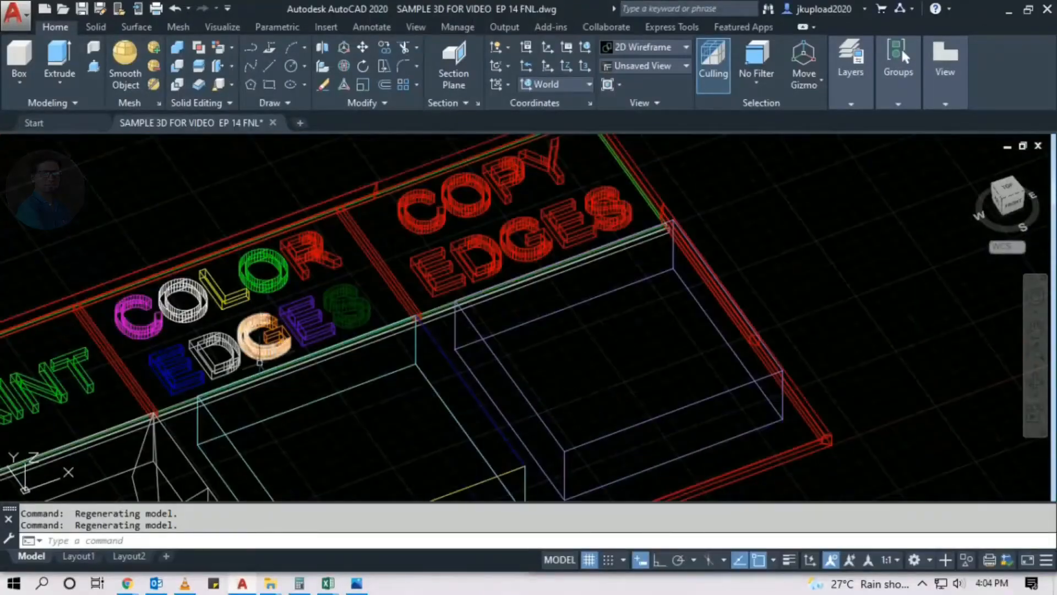
Copy the purple box's lower outer side edge with Copy Edges, from its rear corner to the empty area beyond the red frame
middle_click_drag(260, 385, 272, 329)
middle_click_drag(357, 375, 351, 428)
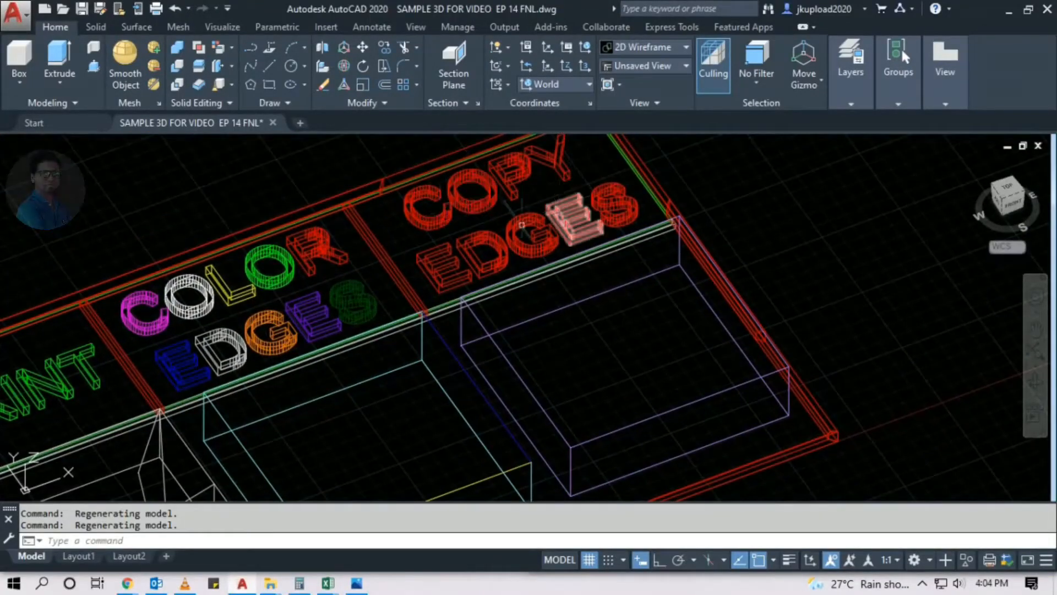
middle_click_drag(639, 415, 609, 373)
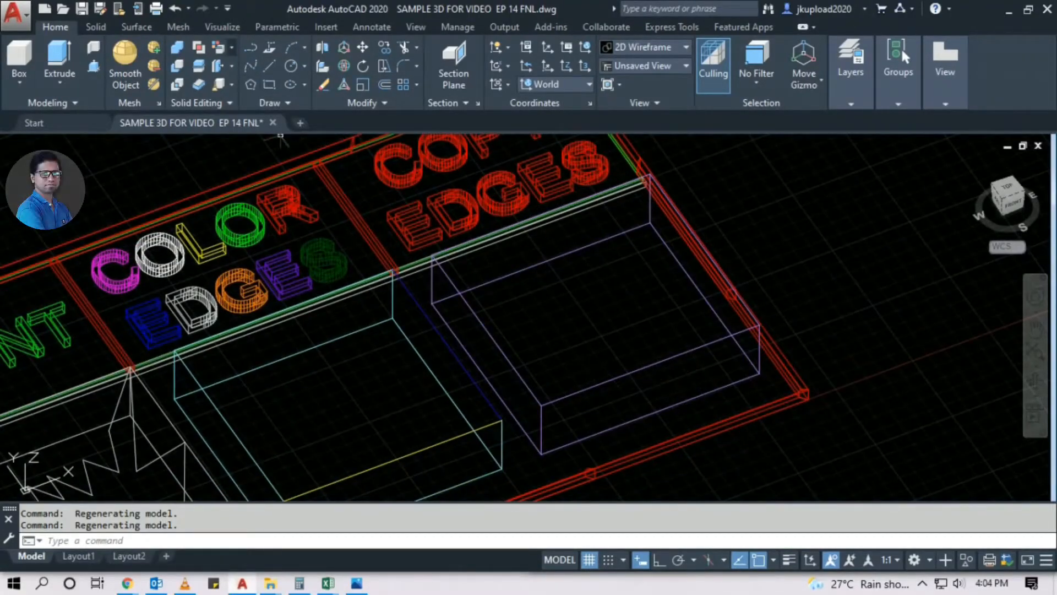
left_click(231, 47)
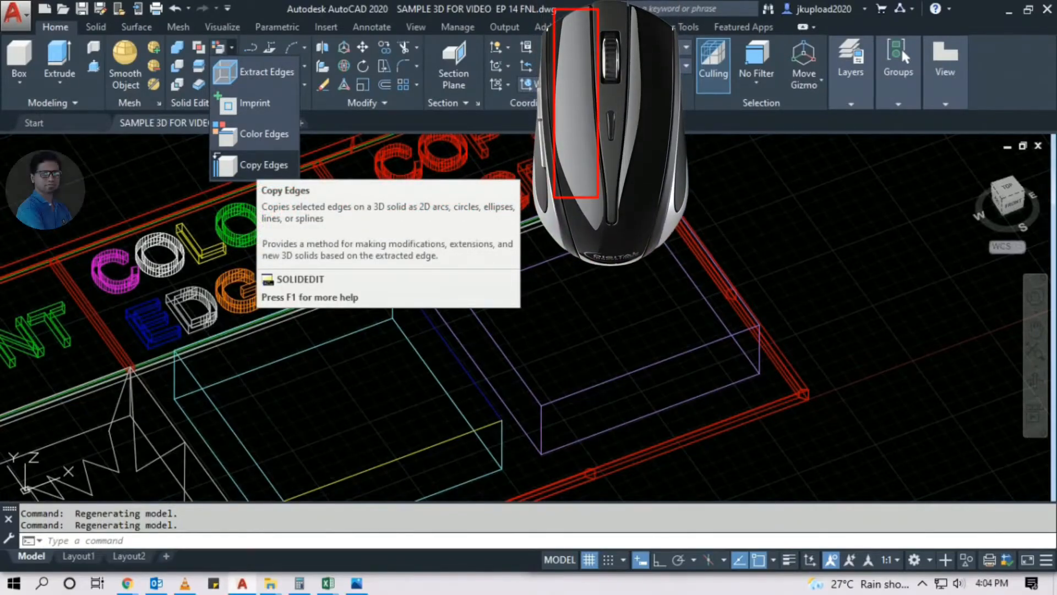
left_click(256, 165)
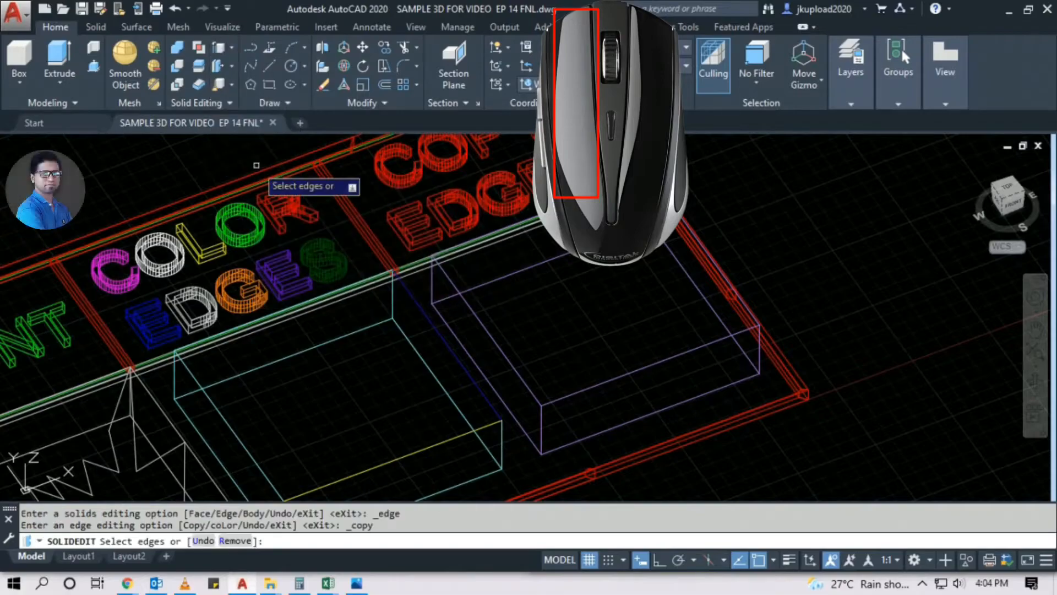
left_click(413, 223)
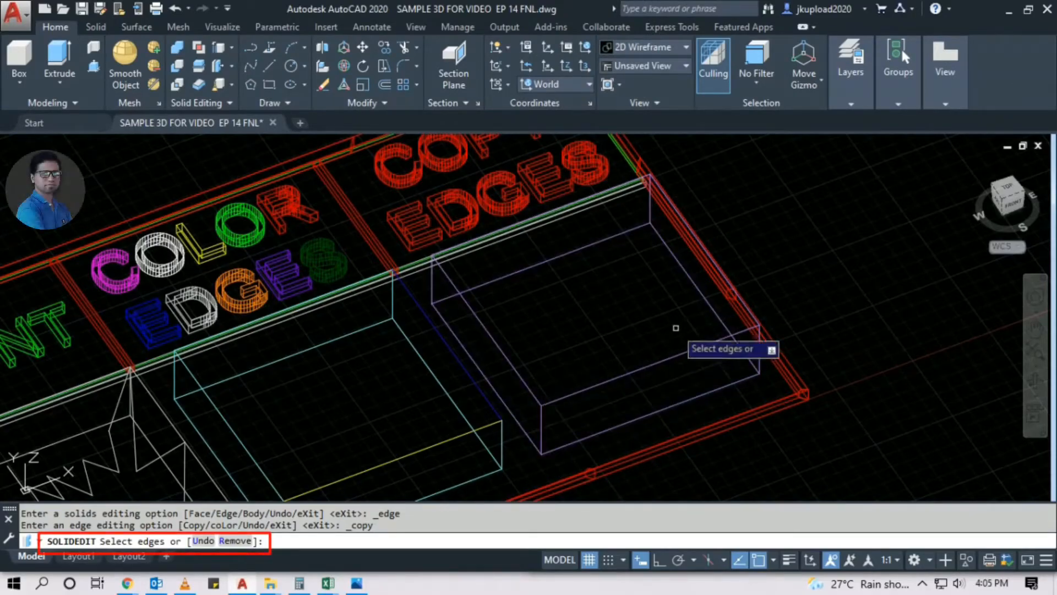
scroll(648, 214, "up", 4)
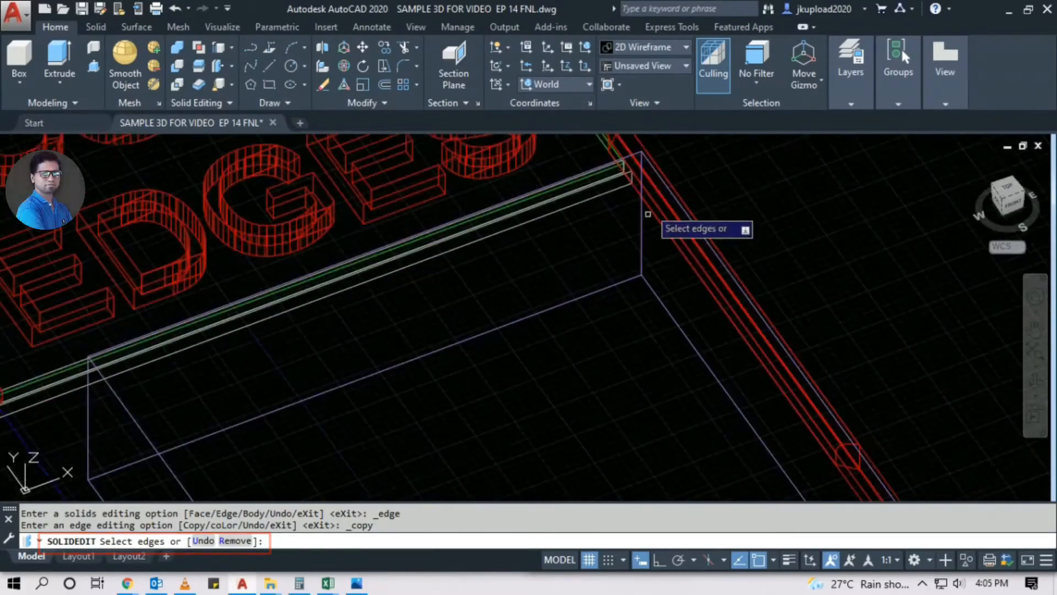
left_click(677, 321)
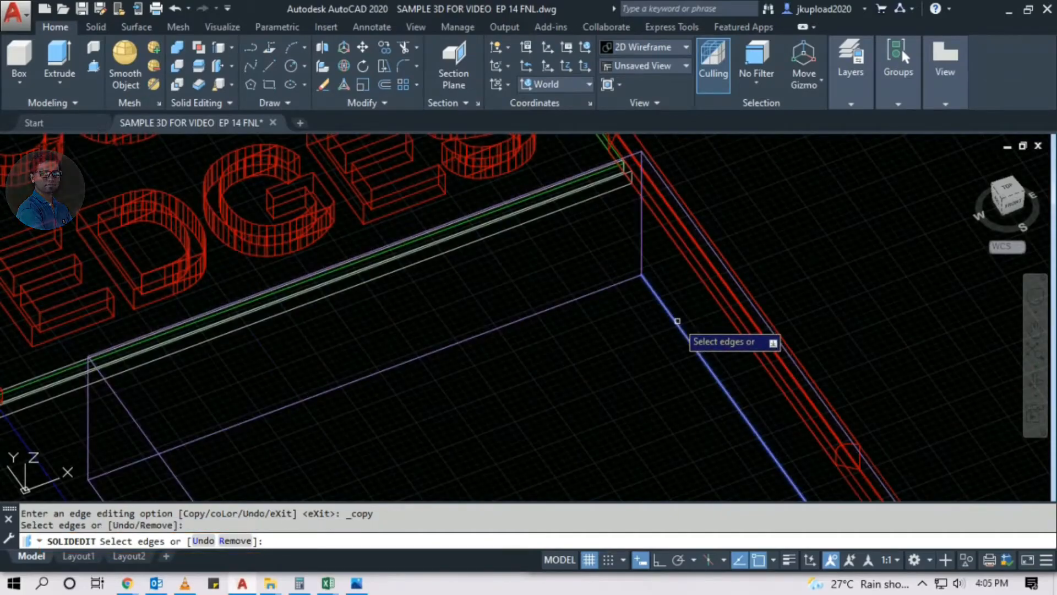
key("Return")
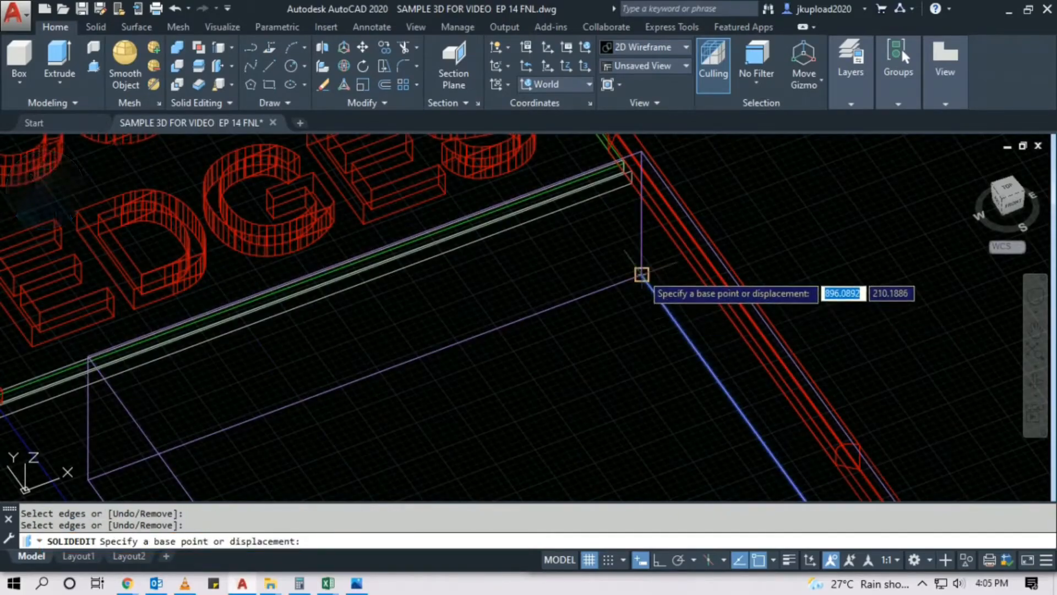
scroll(632, 320, "down", 2)
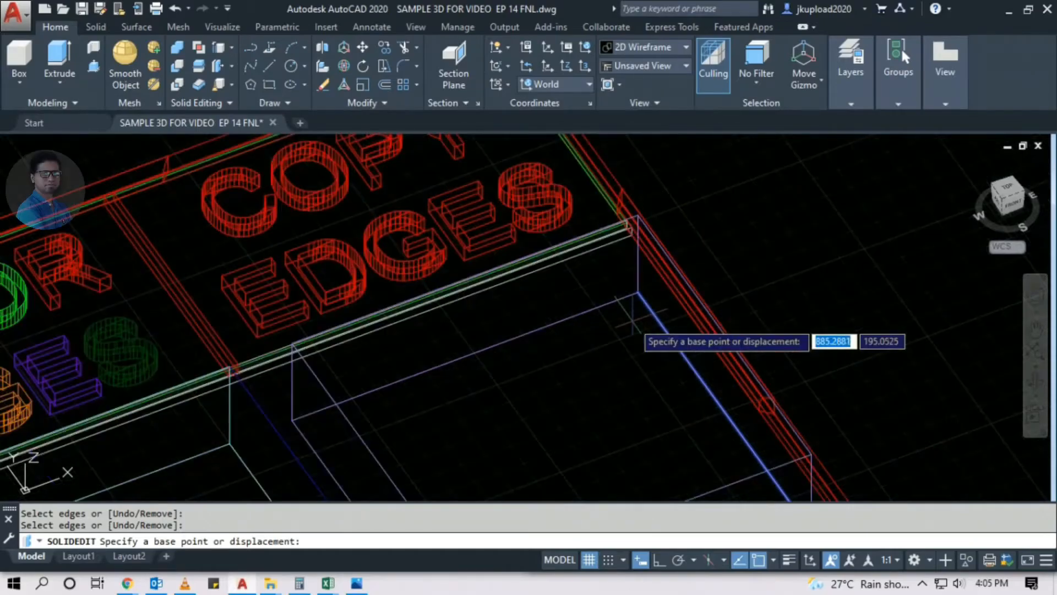
scroll(632, 320, "down", 2)
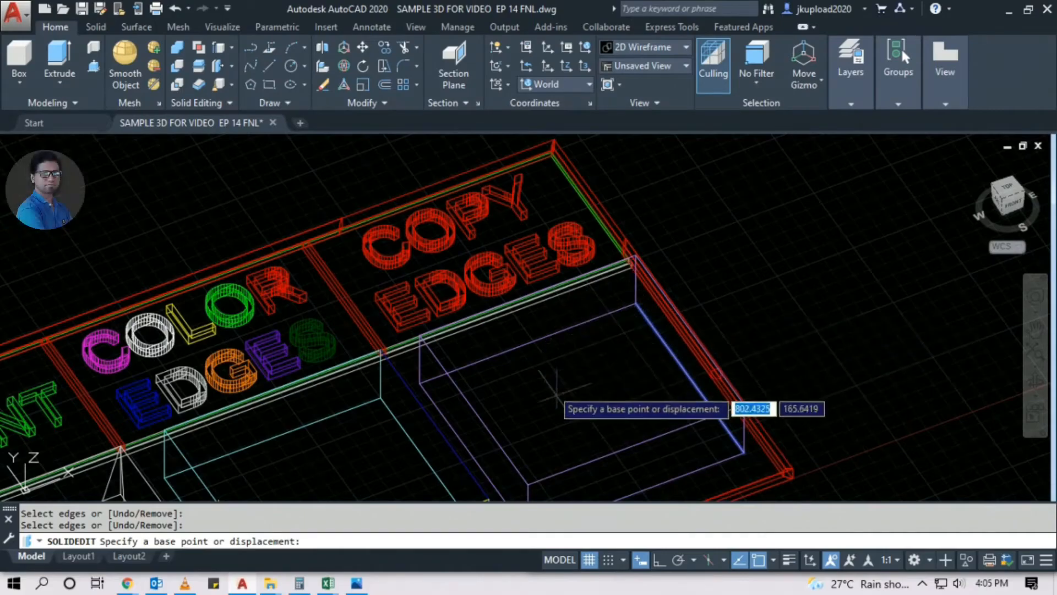
left_click(637, 303)
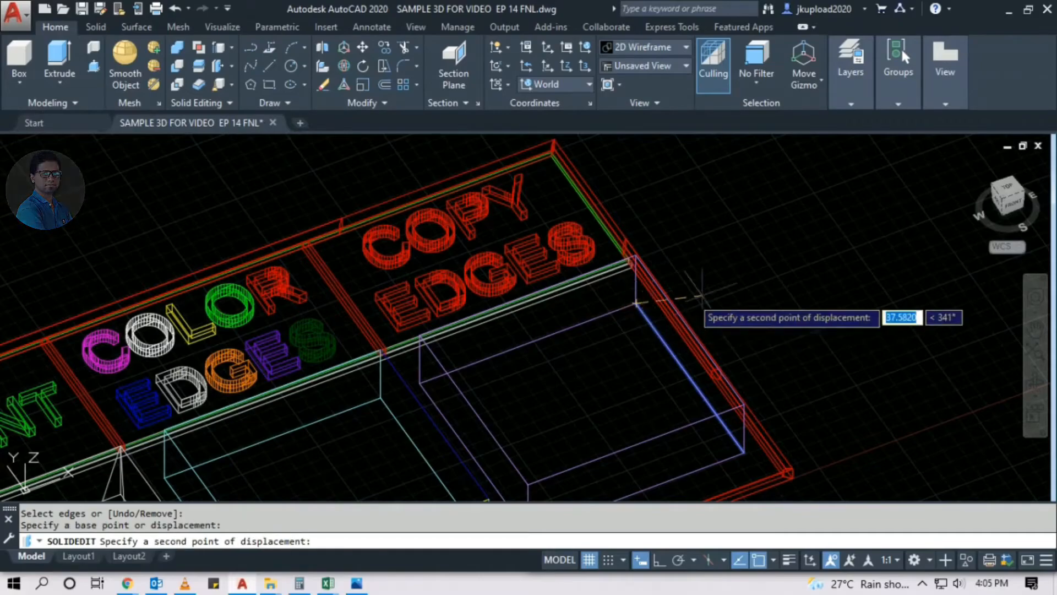
left_click(791, 234)
key("Return")
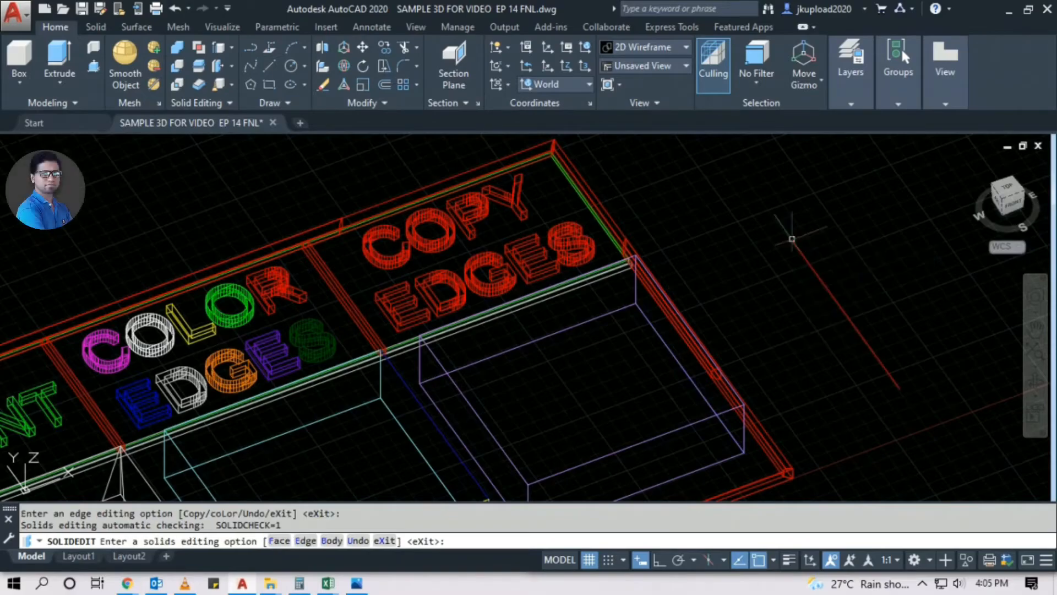
key("Return")
Inspect the copied edge line and the purple box from several angles, selecting each in turn to check that they are separate objects
middle_click_drag(858, 346, 742, 314, "shift")
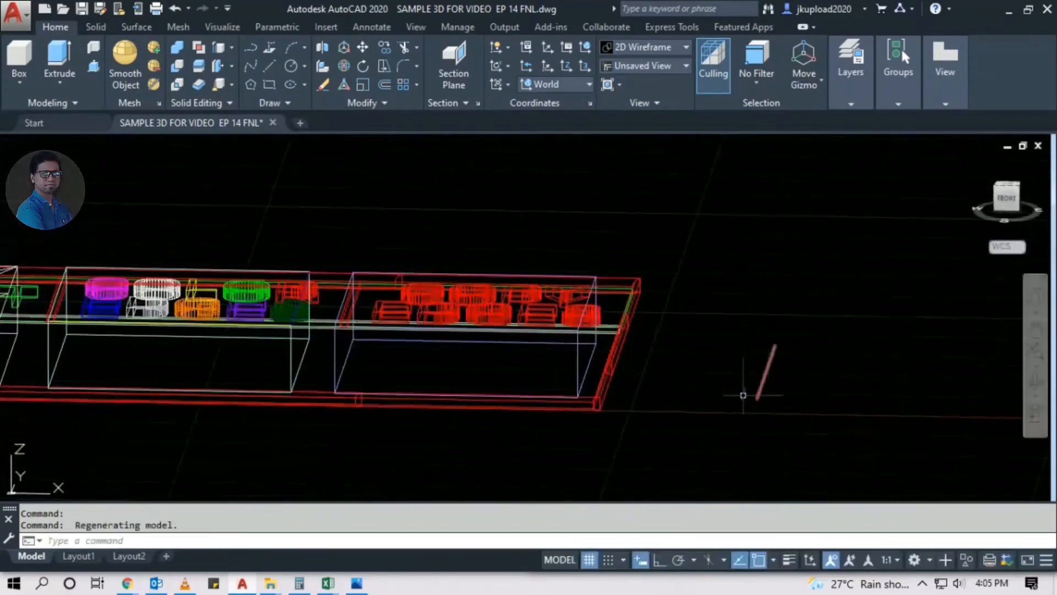
left_click(755, 377)
left_click(695, 384)
left_click(698, 390)
left_click(698, 392)
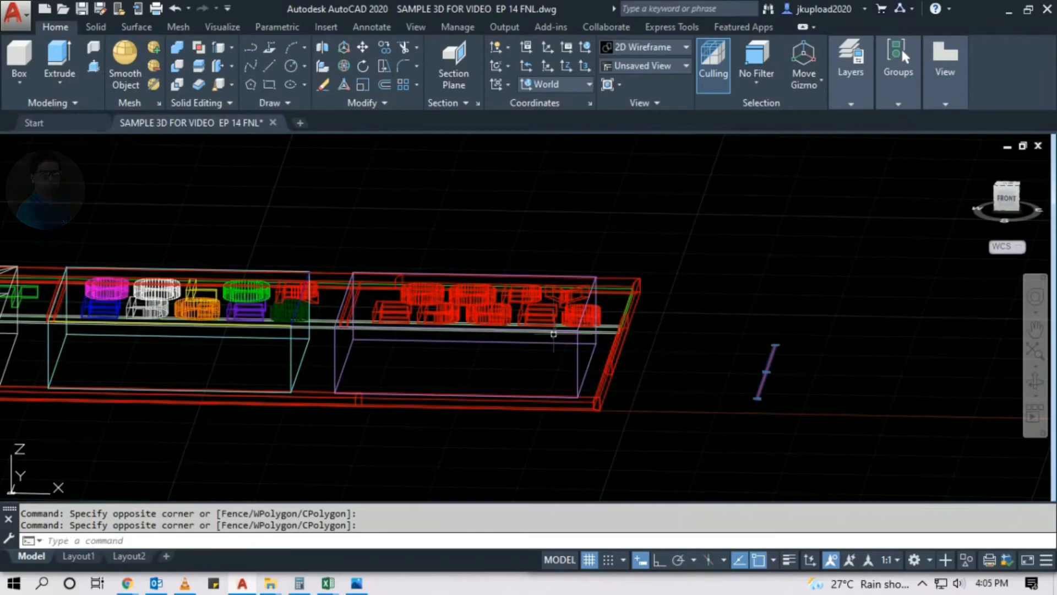
left_click(570, 337)
left_click(567, 333)
key("Escape")
left_click(578, 367)
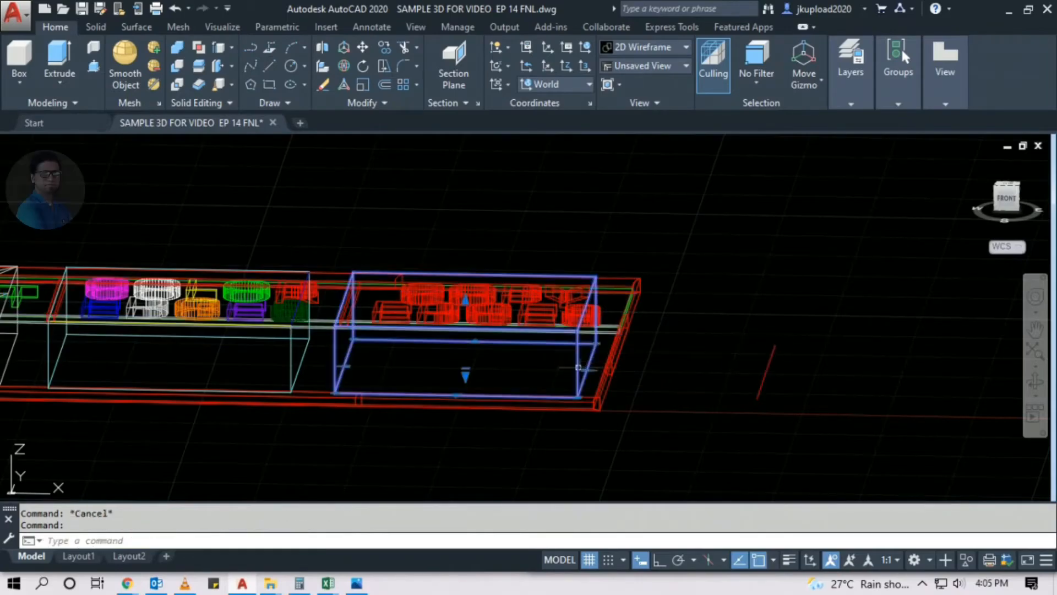
scroll(754, 383, "up", 3)
left_click(814, 342)
left_click(720, 373)
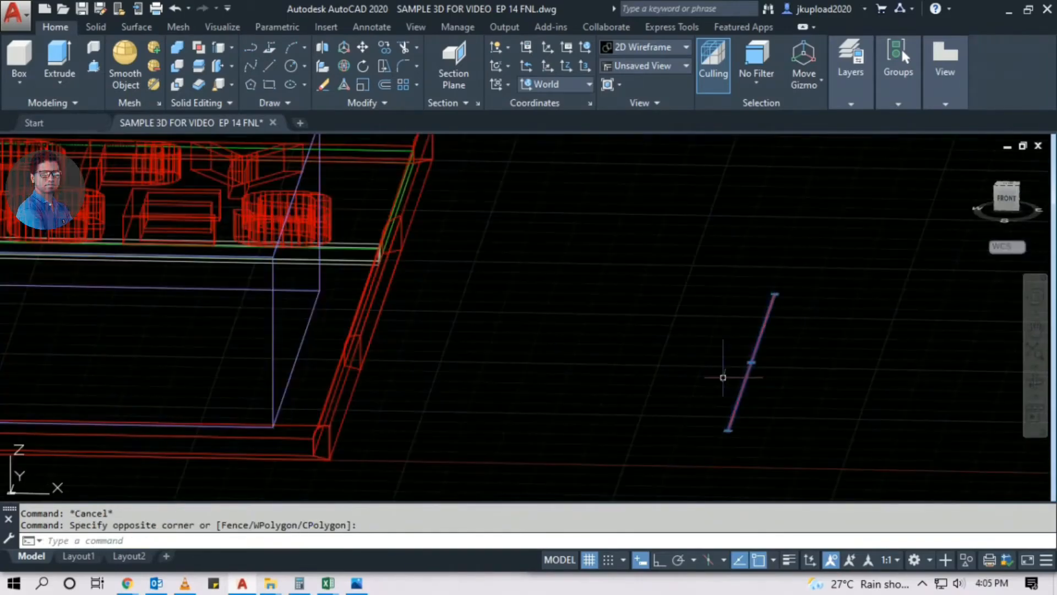
key("Escape")
scroll(724, 377, "down", 4)
middle_click_drag(264, 265, 333, 331, "shift")
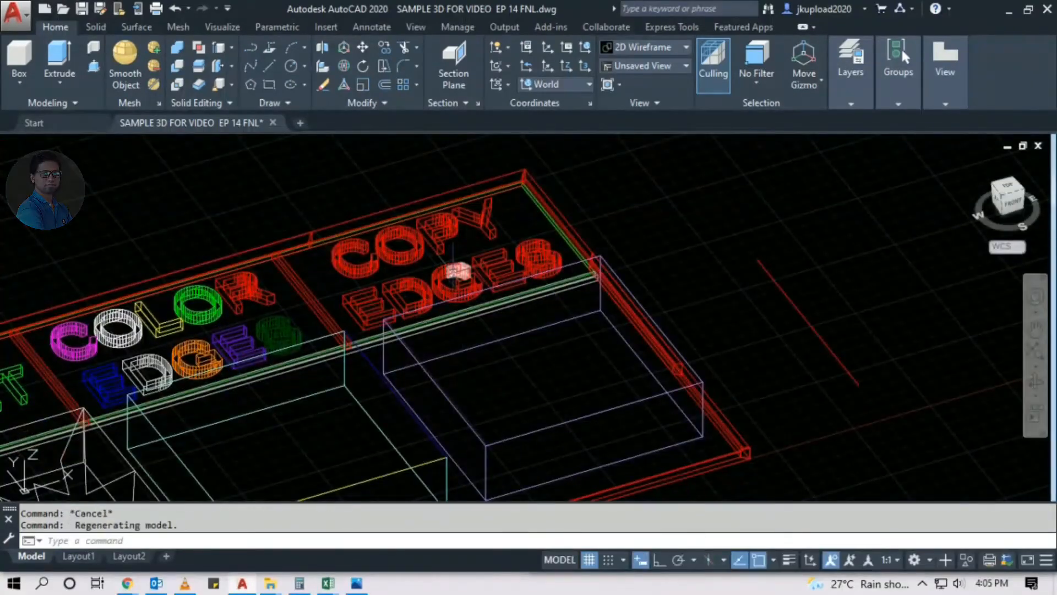
scroll(612, 357, "down", 4)
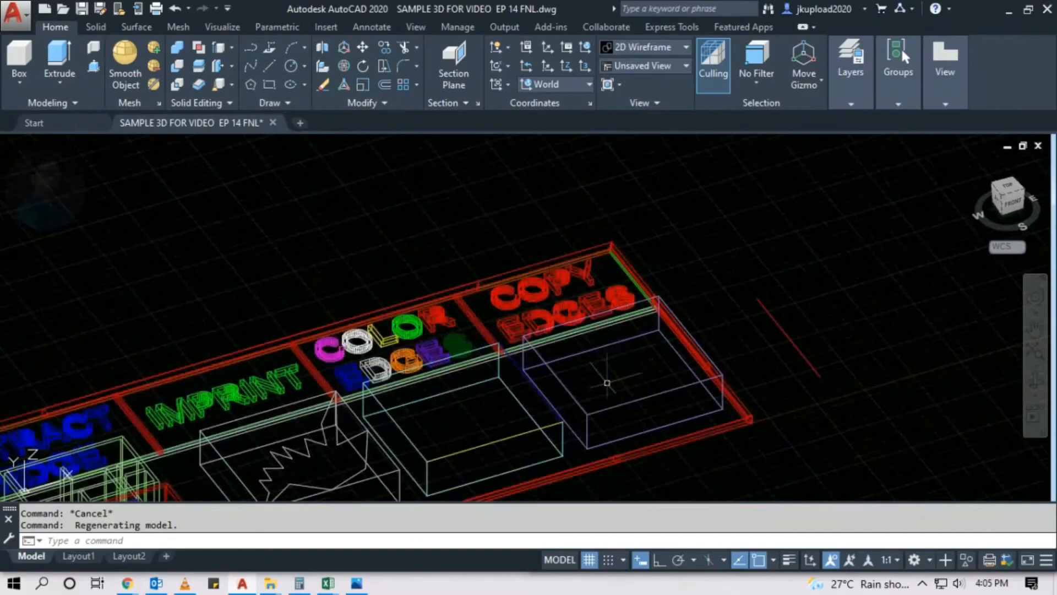